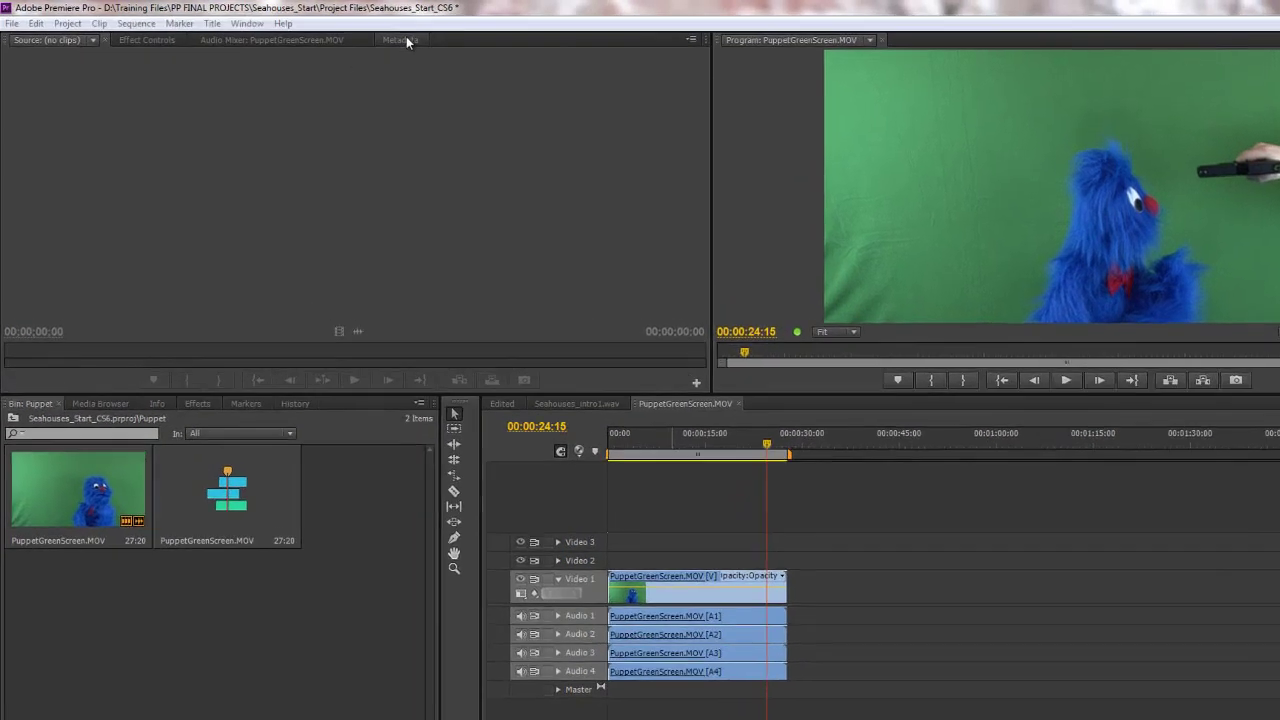
- Show the Metadata panel, toggle the File and Speech Analysis sections, and select PuppetGreenScreen.MOV
{"action": "left_click", "coordinate": [406, 41]}
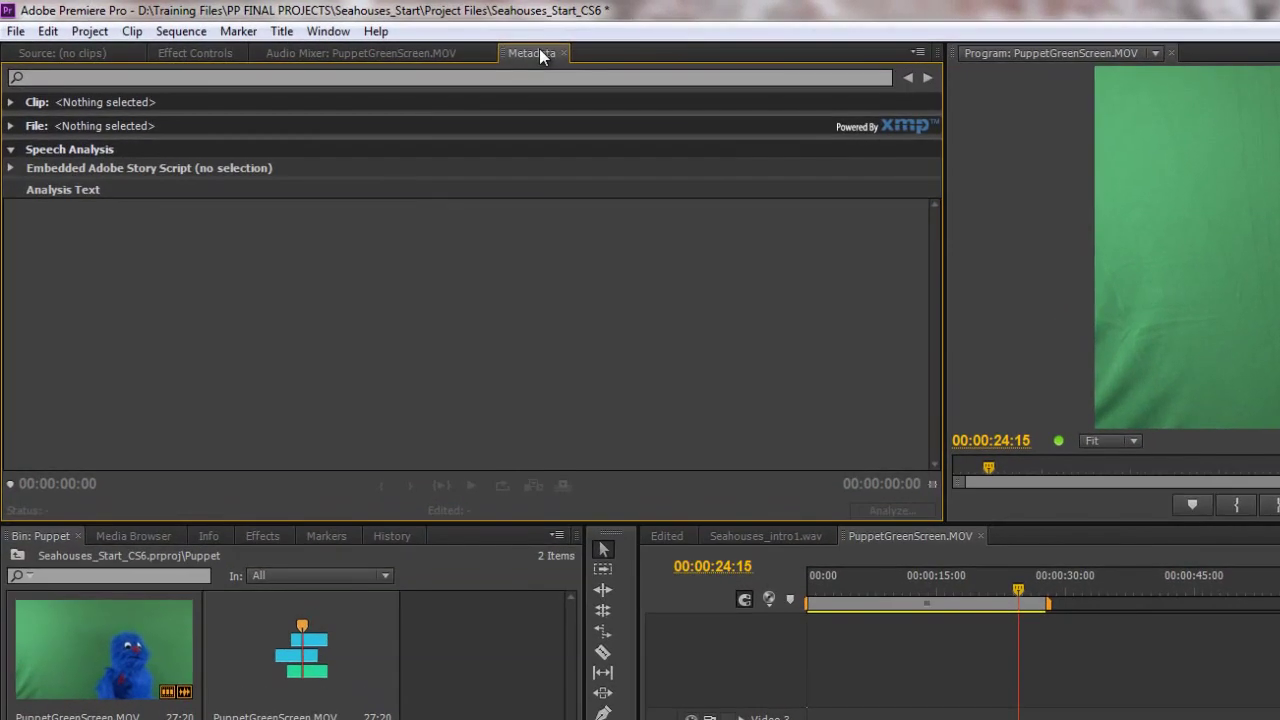
{"action": "left_click", "coordinate": [10, 127]}
{"action": "left_click", "coordinate": [10, 127]}
{"action": "left_click", "coordinate": [10, 149]}
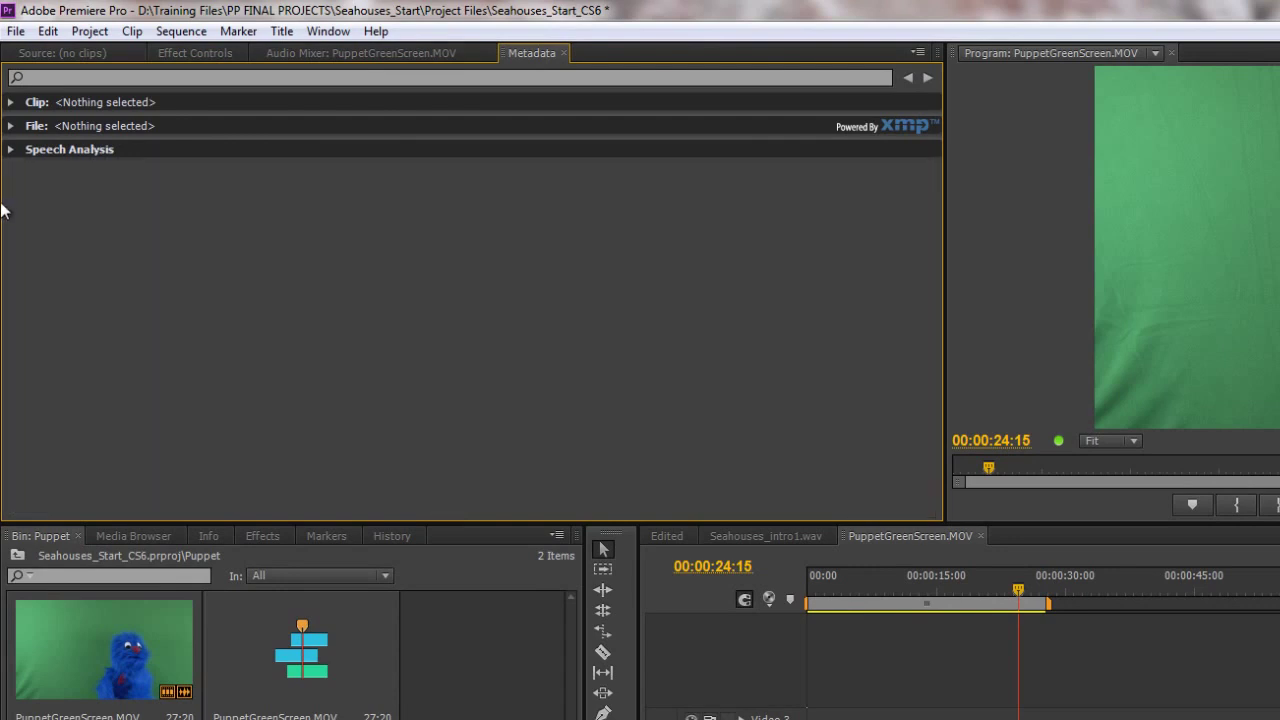
{"action": "left_click", "coordinate": [10, 149]}
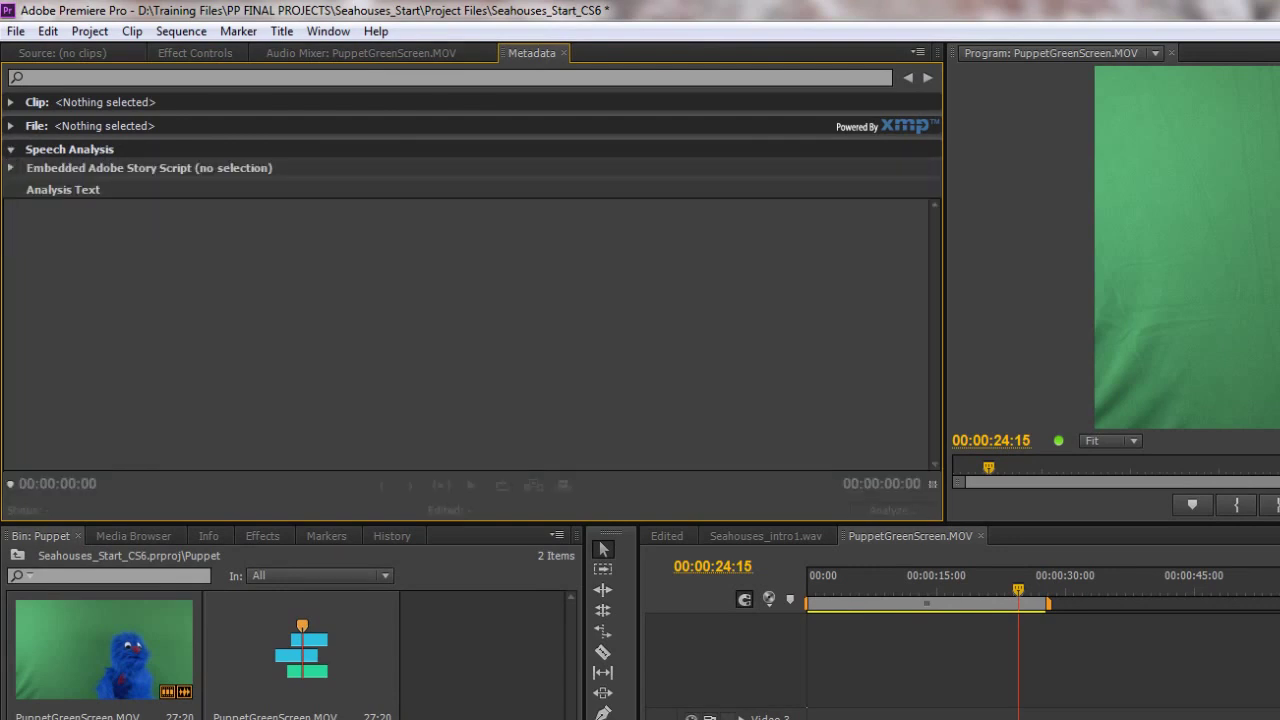
{"action": "left_click", "coordinate": [86, 714]}
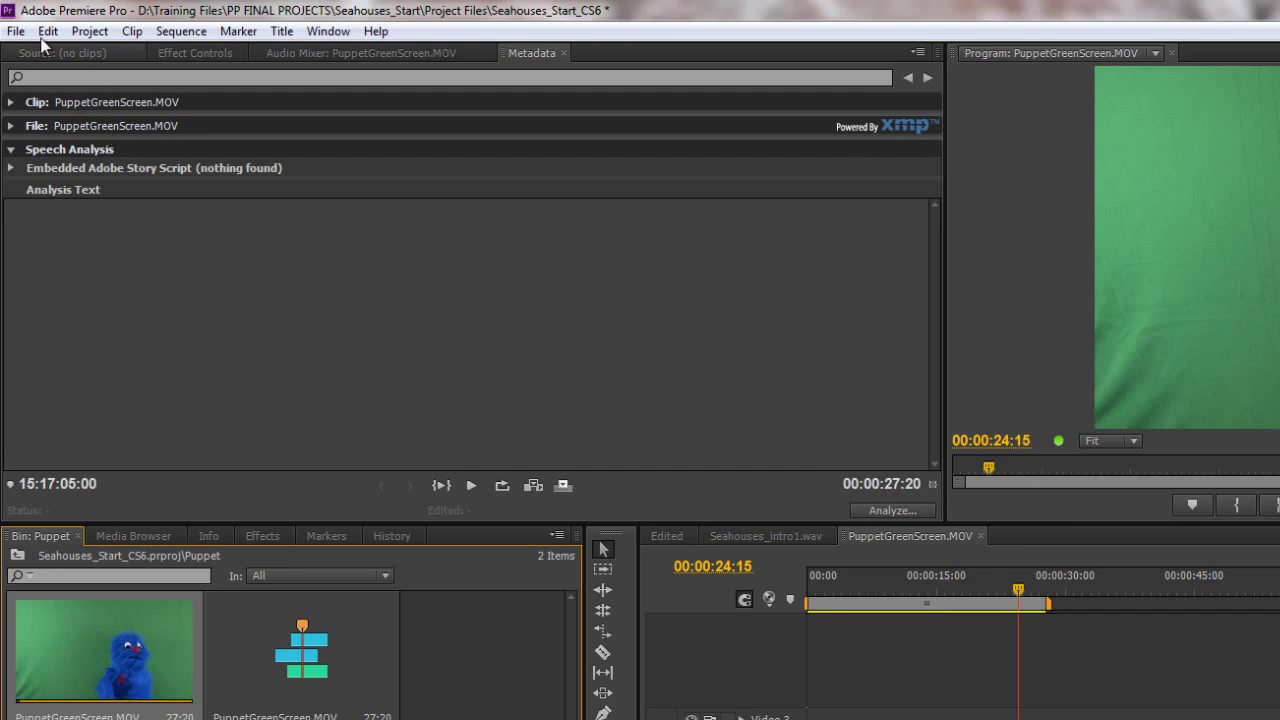
- Load PuppetGreenScreen.MOV into the Source monitor and scrub it forward to about 15:17:24
{"action": "right_click", "coordinate": [83, 671]}
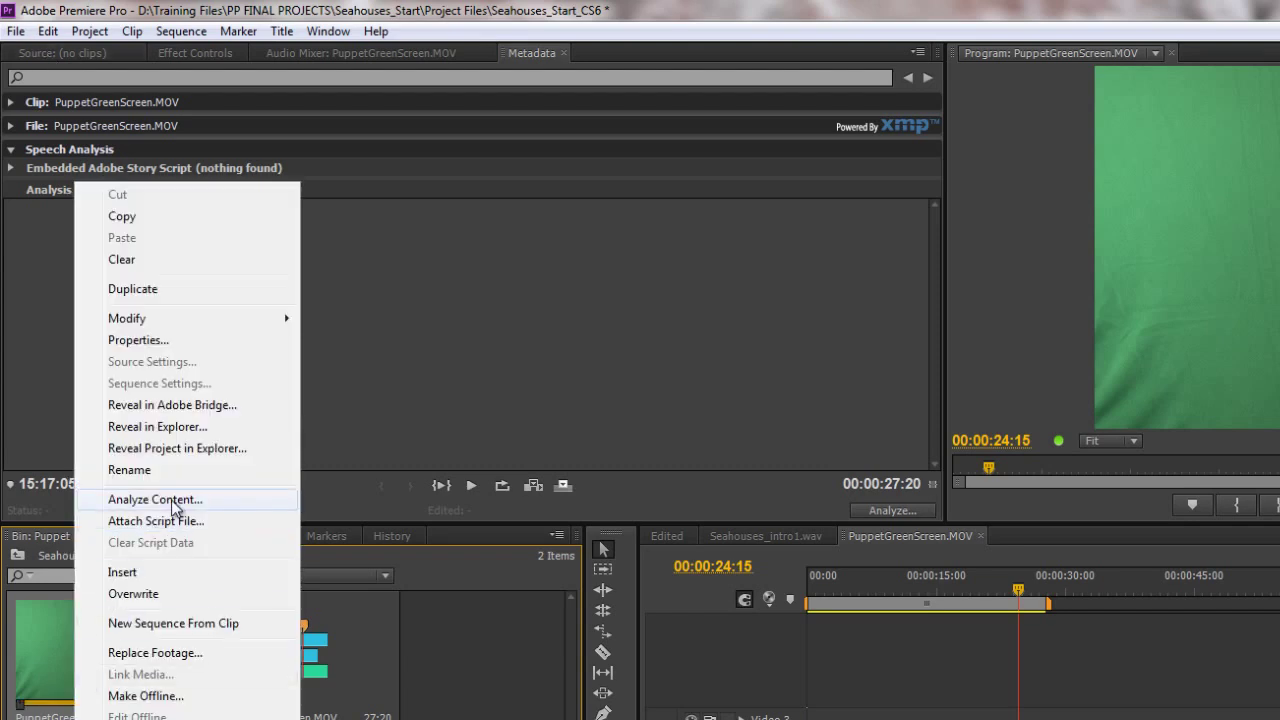
{"action": "left_click", "coordinate": [70, 672]}
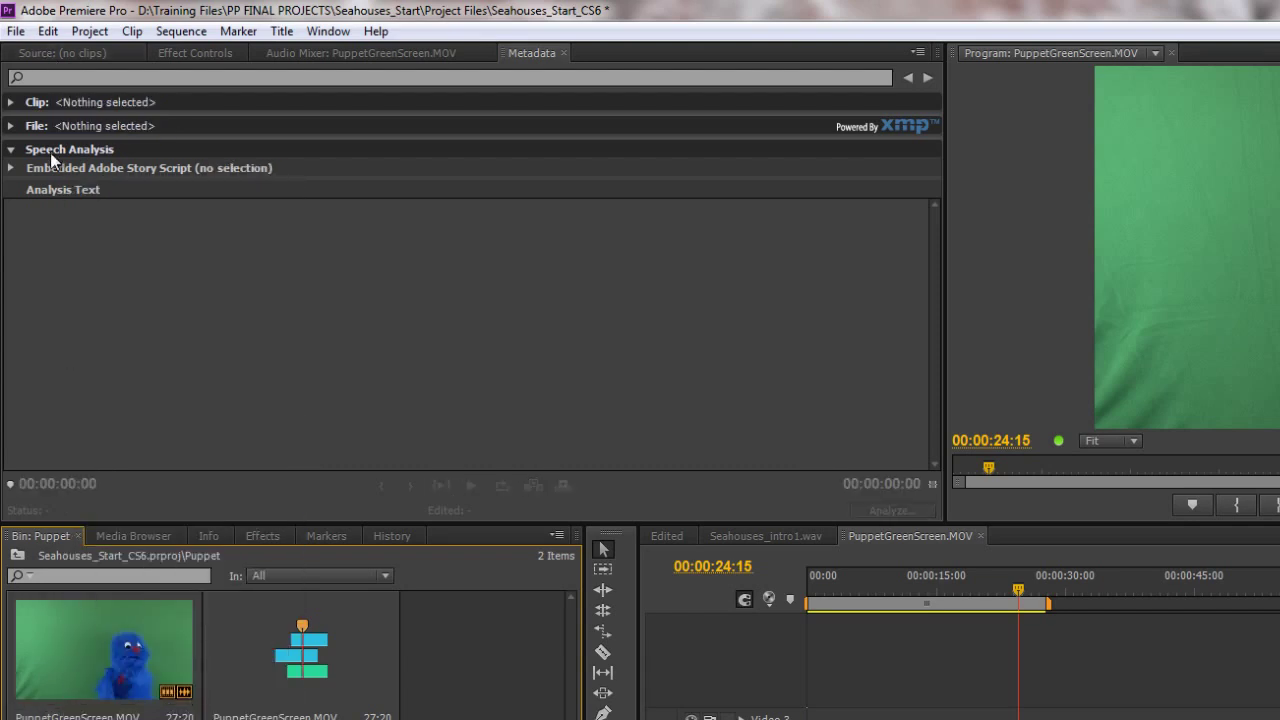
{"action": "left_click", "coordinate": [61, 48]}
{"action": "double_click", "coordinate": [87, 682]}
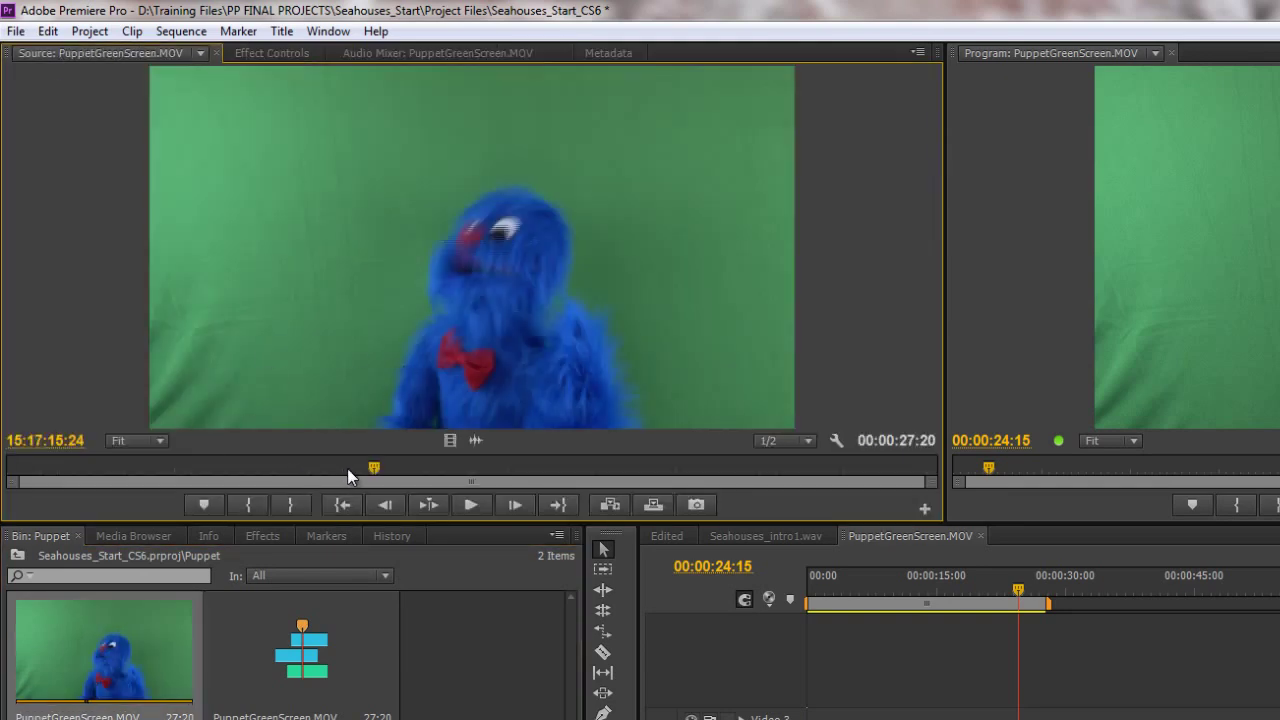
{"action": "left_click_drag", "start_coordinate": [376, 468], "coordinate": [711, 470]}
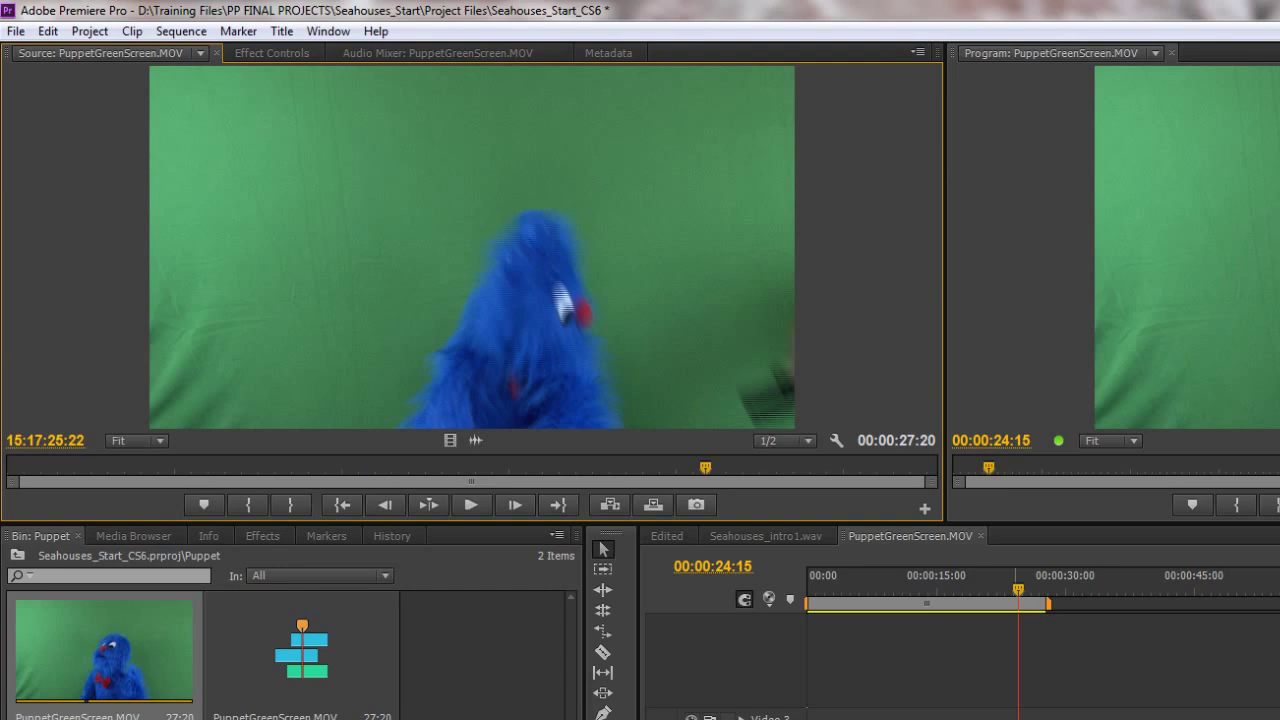
{"action": "right_click", "coordinate": [62, 637]}
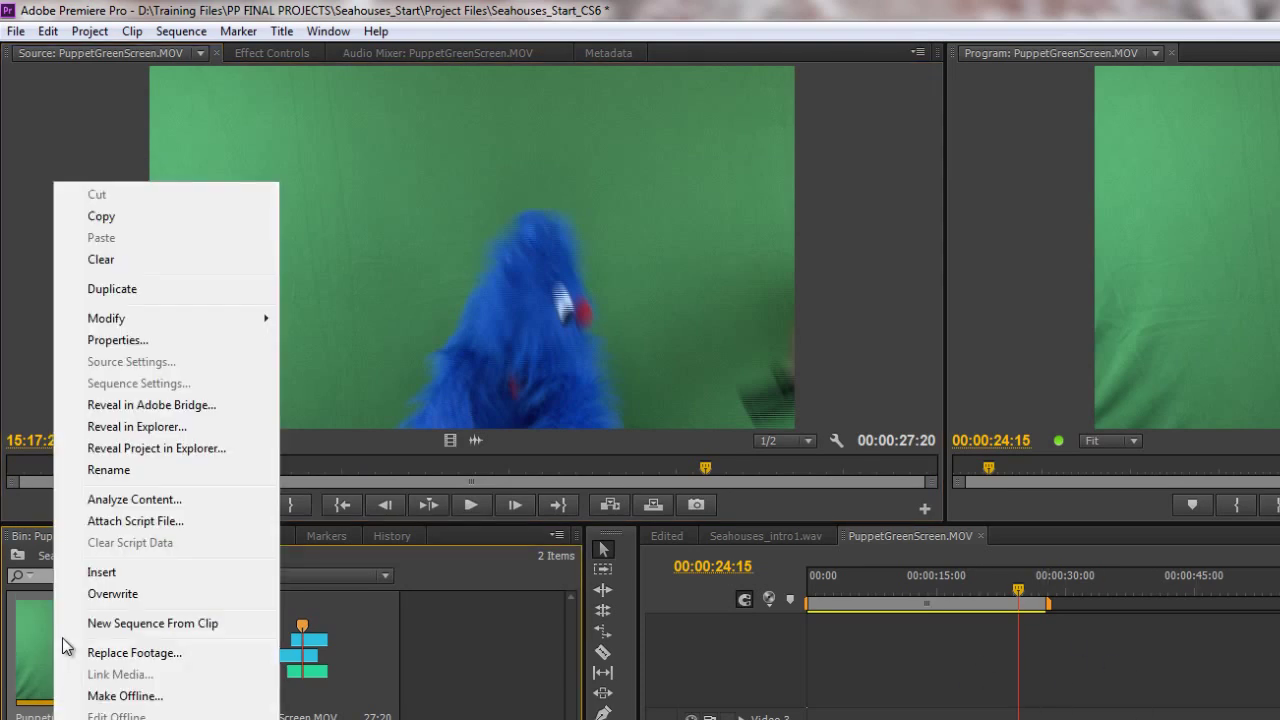
- Set Analyze Content to speech only in English, U.K., with Face Detection turned off
{"action": "left_click", "coordinate": [128, 499]}
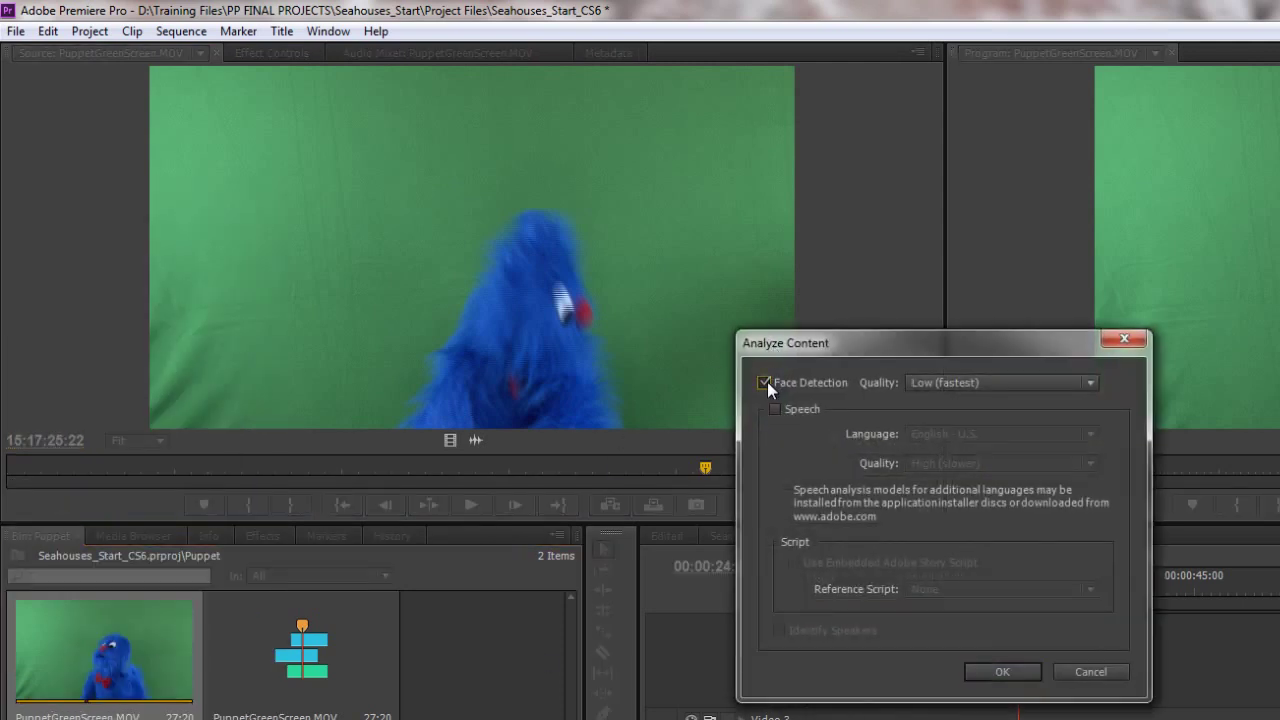
{"action": "left_click", "coordinate": [766, 382]}
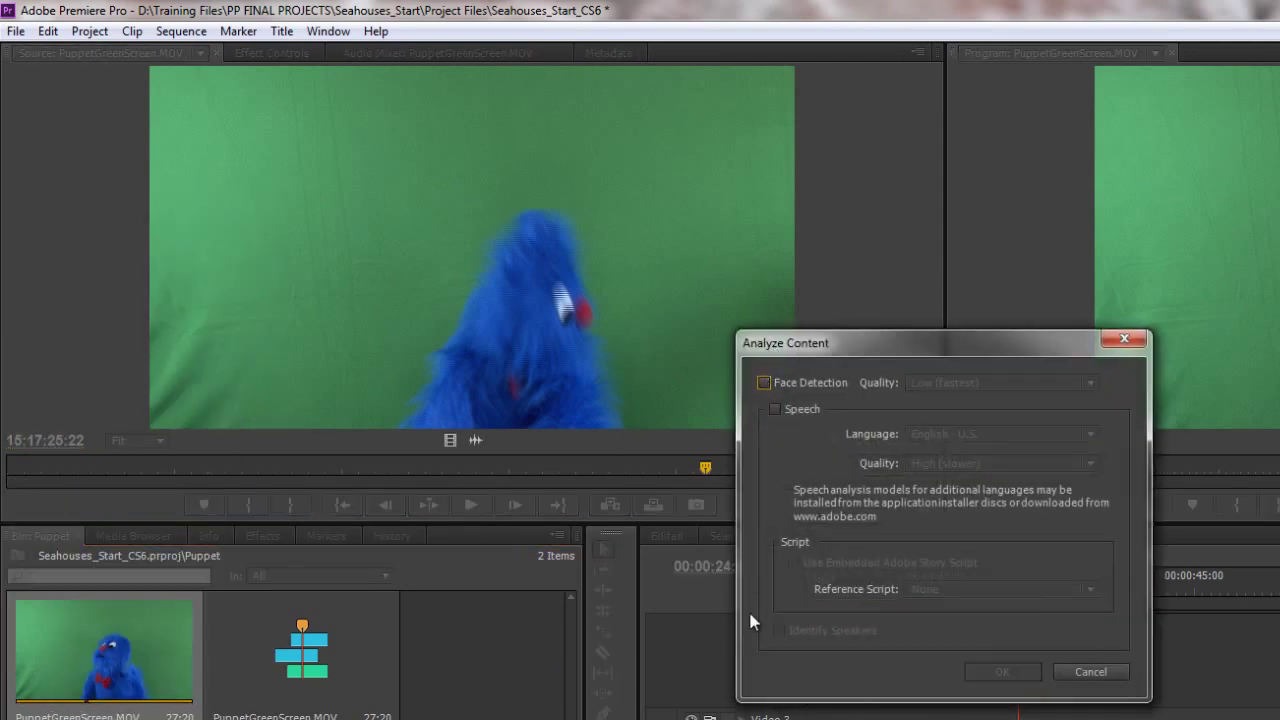
{"action": "left_click", "coordinate": [776, 409]}
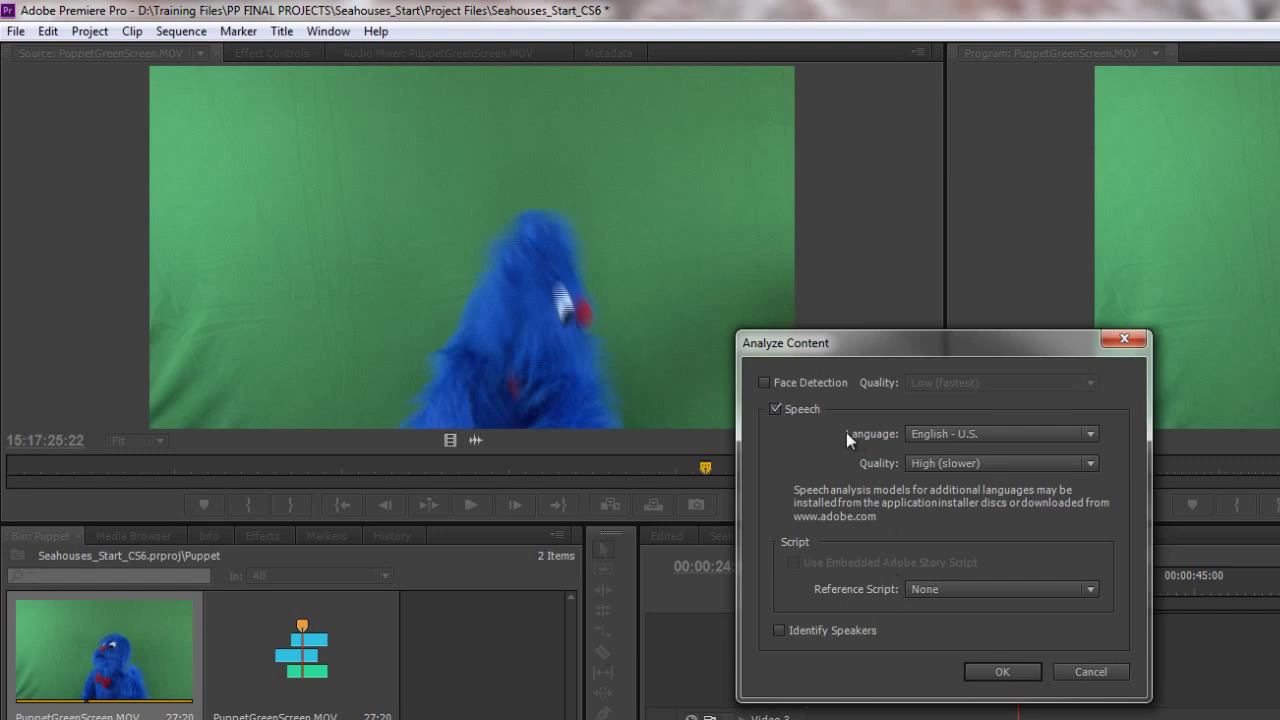
{"action": "left_click", "coordinate": [1021, 434]}
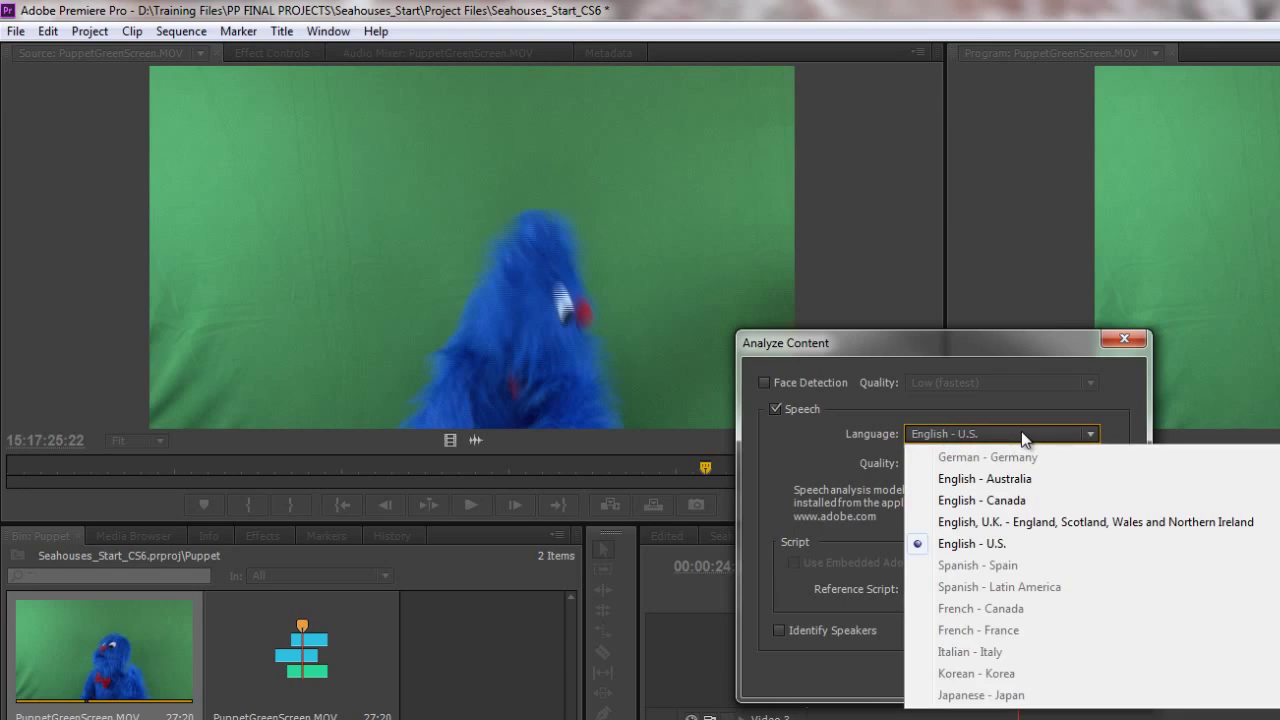
{"action": "left_click", "coordinate": [1000, 522]}
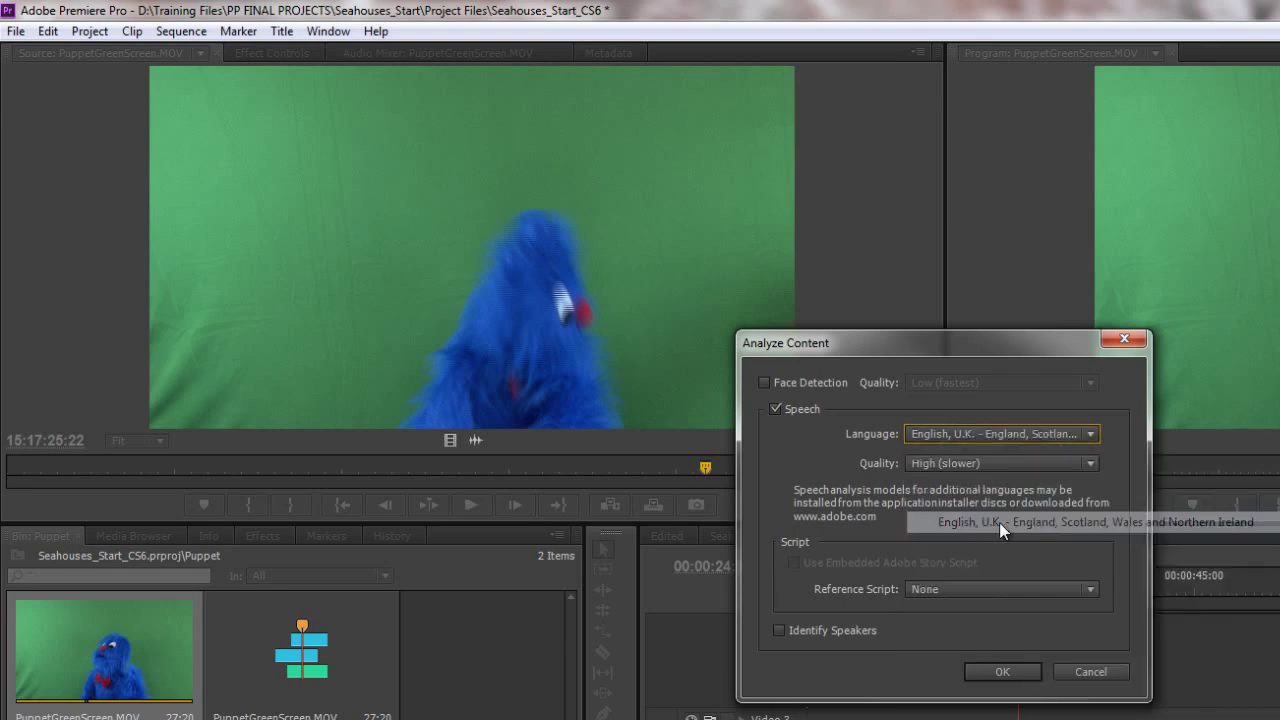
{"action": "left_click", "coordinate": [974, 434]}
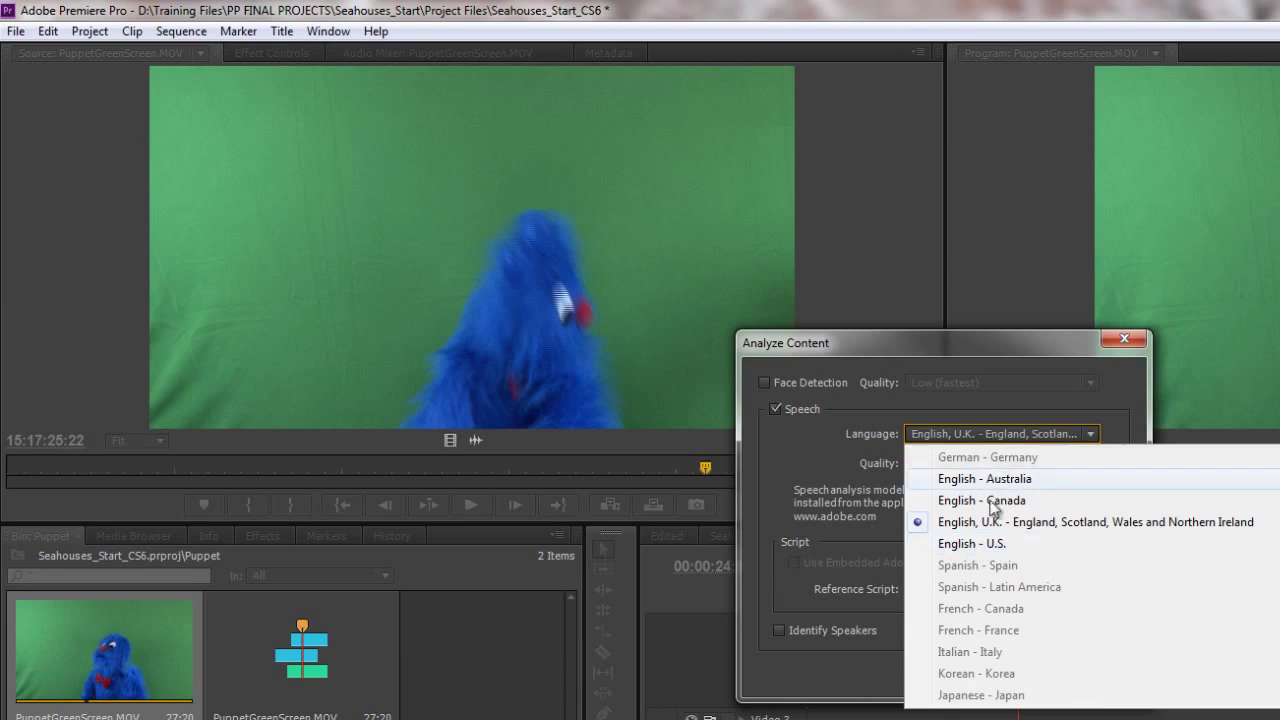
{"action": "left_click", "coordinate": [846, 485]}
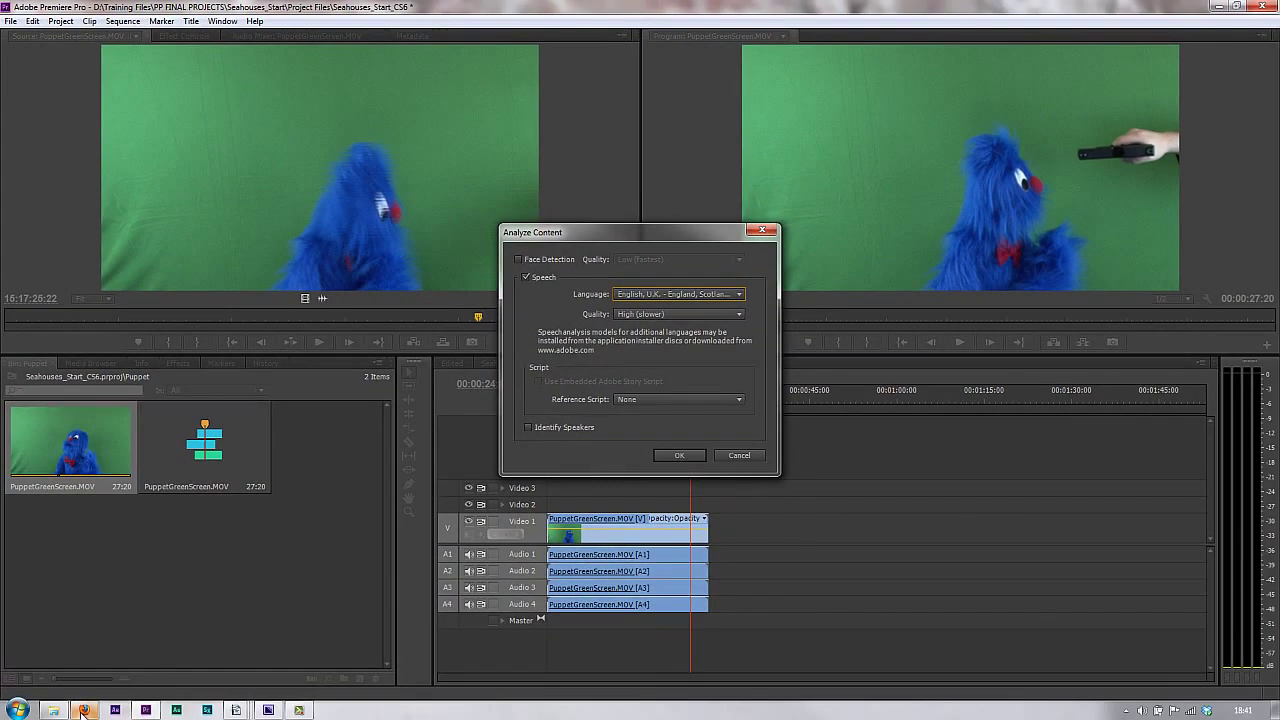
- Browse Adobe.com's Speech Analysis Models CS6 page and click the Windows International English link
{"action": "left_click", "coordinate": [84, 710]}
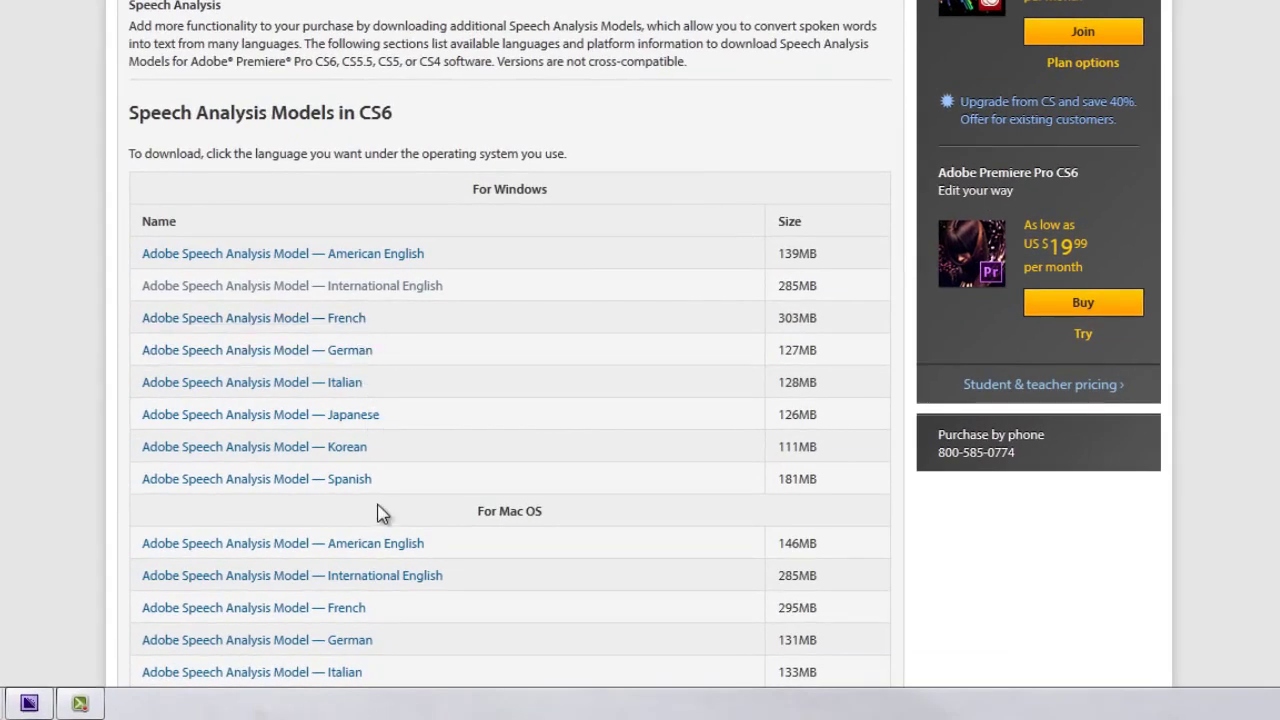
{"action": "left_click_drag", "start_coordinate": [367, 101], "coordinate": [395, 110]}
{"action": "double_click", "coordinate": [377, 112]}
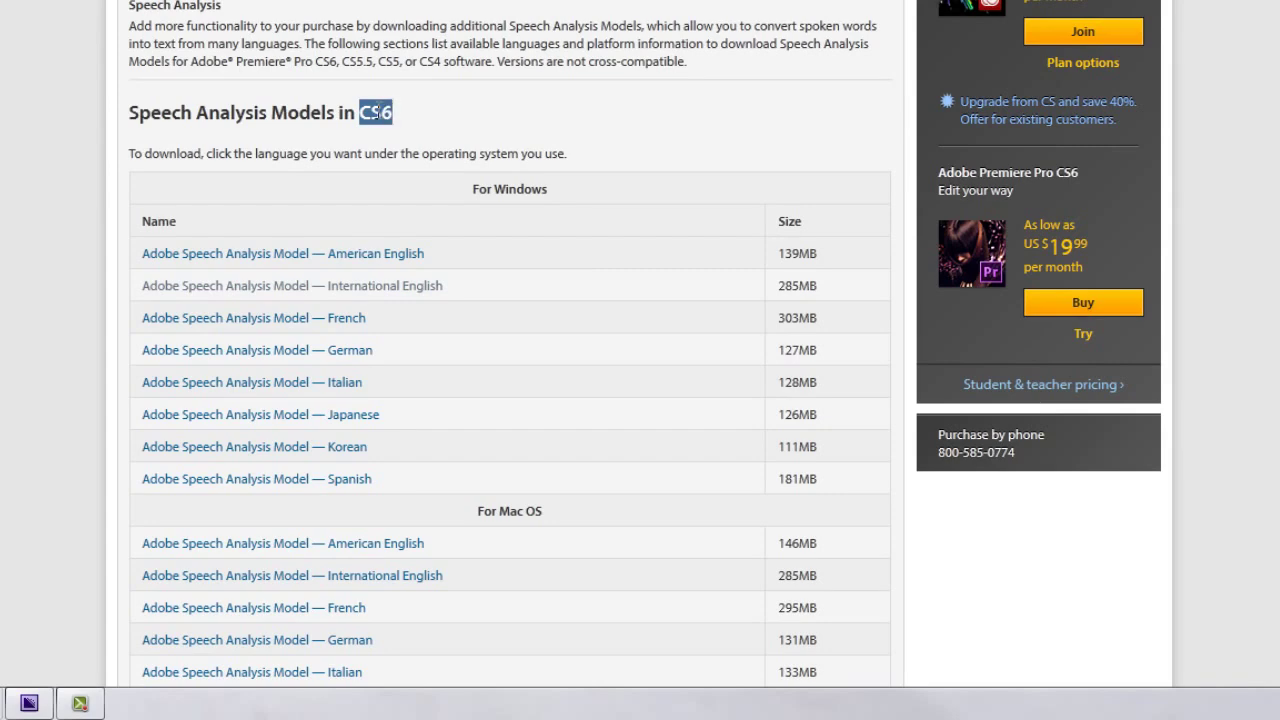
{"action": "scroll", "coordinate": [390, 125], "scroll_direction": "down", "scroll_amount": 2}
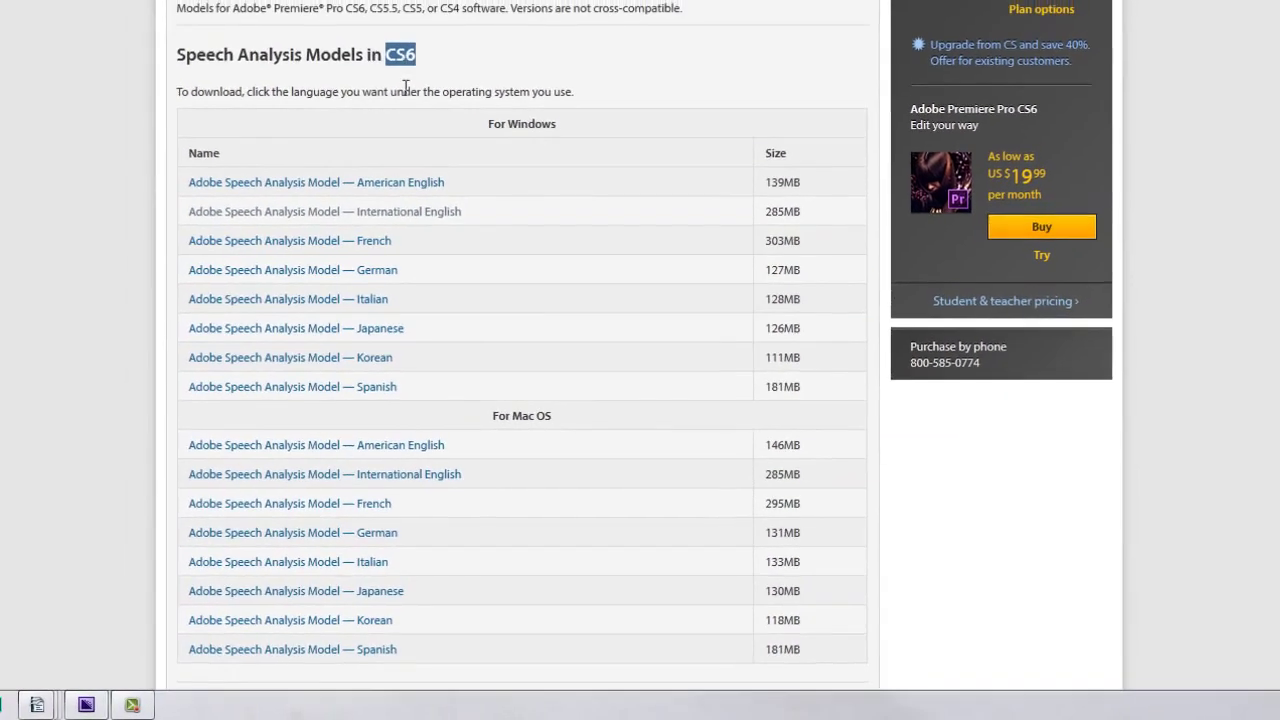
{"action": "mouse_move", "coordinate": [233, 229]}
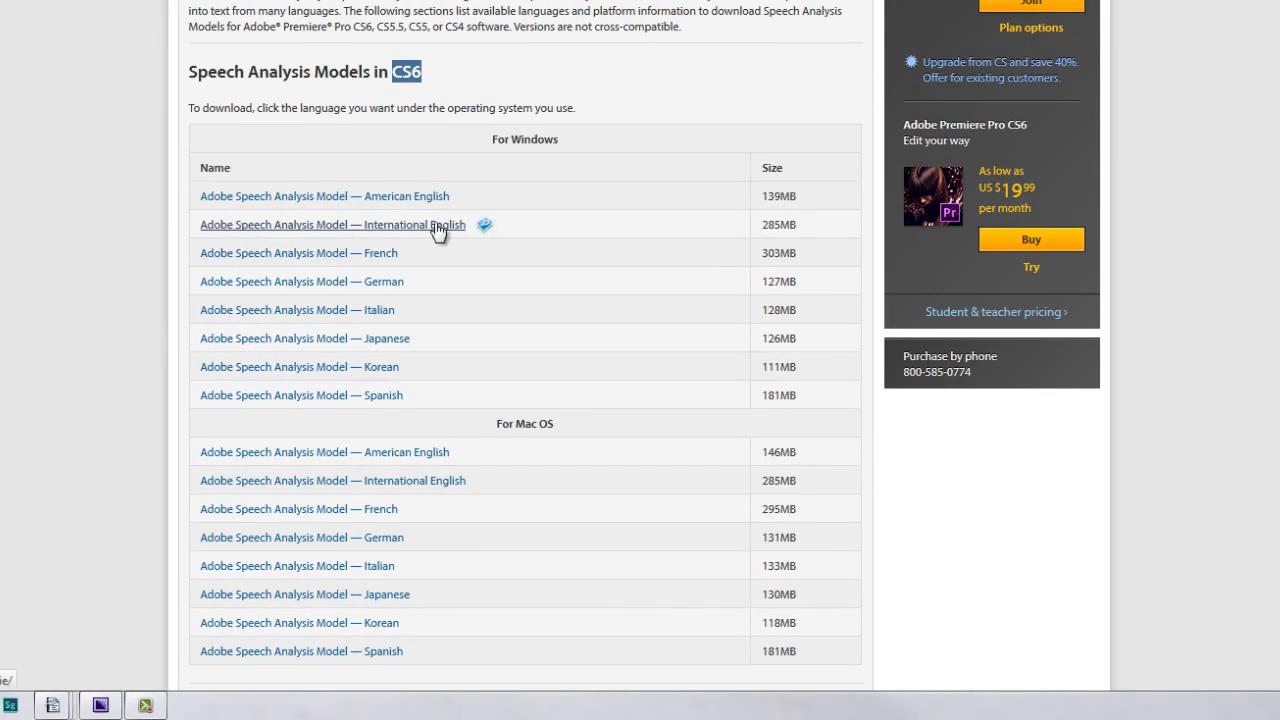
{"action": "left_click", "coordinate": [438, 230]}
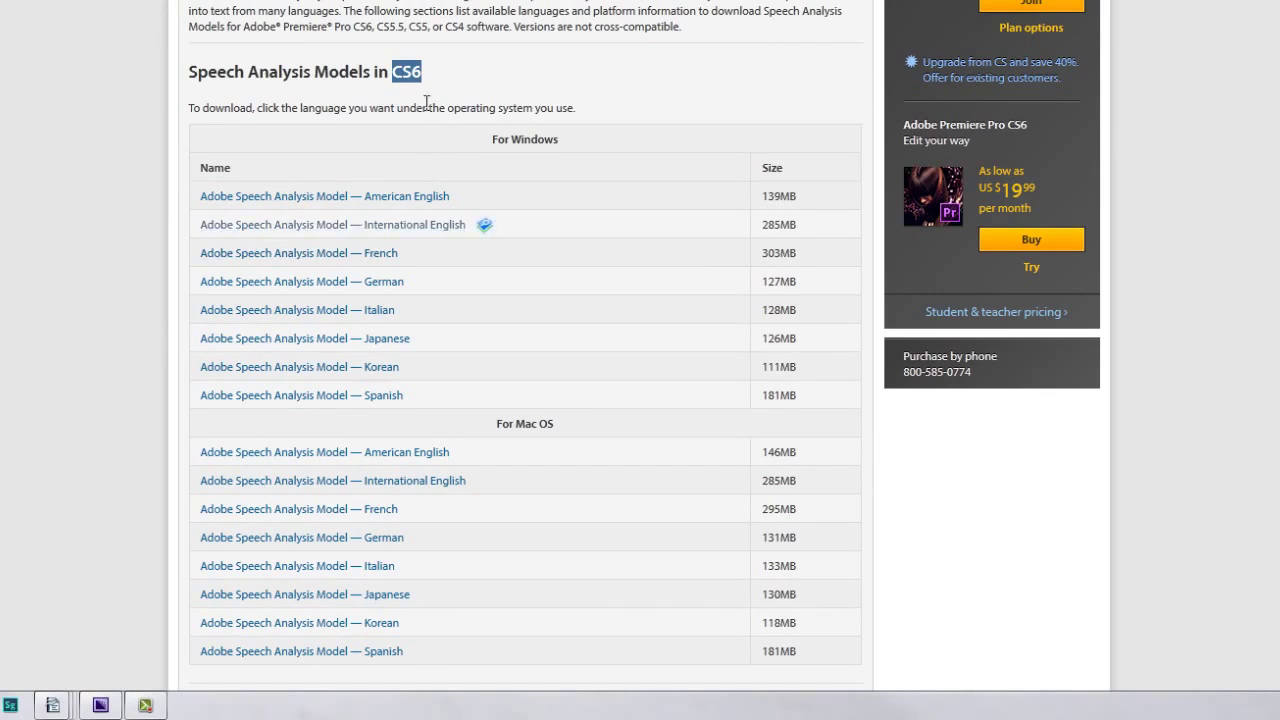
- Scroll the model list, download the Windows International English model, and return to Premiere Pro
{"action": "left_click", "coordinate": [427, 104]}
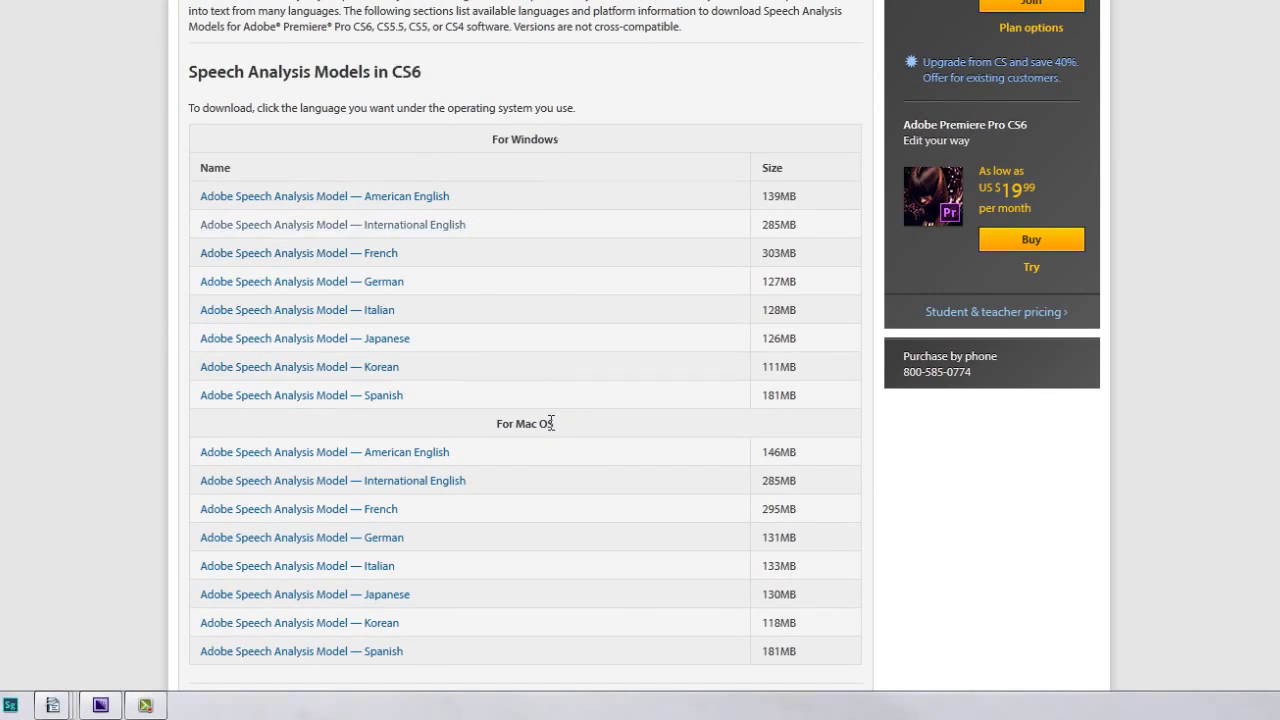
{"action": "scroll", "coordinate": [554, 426], "scroll_direction": "down", "scroll_amount": 7}
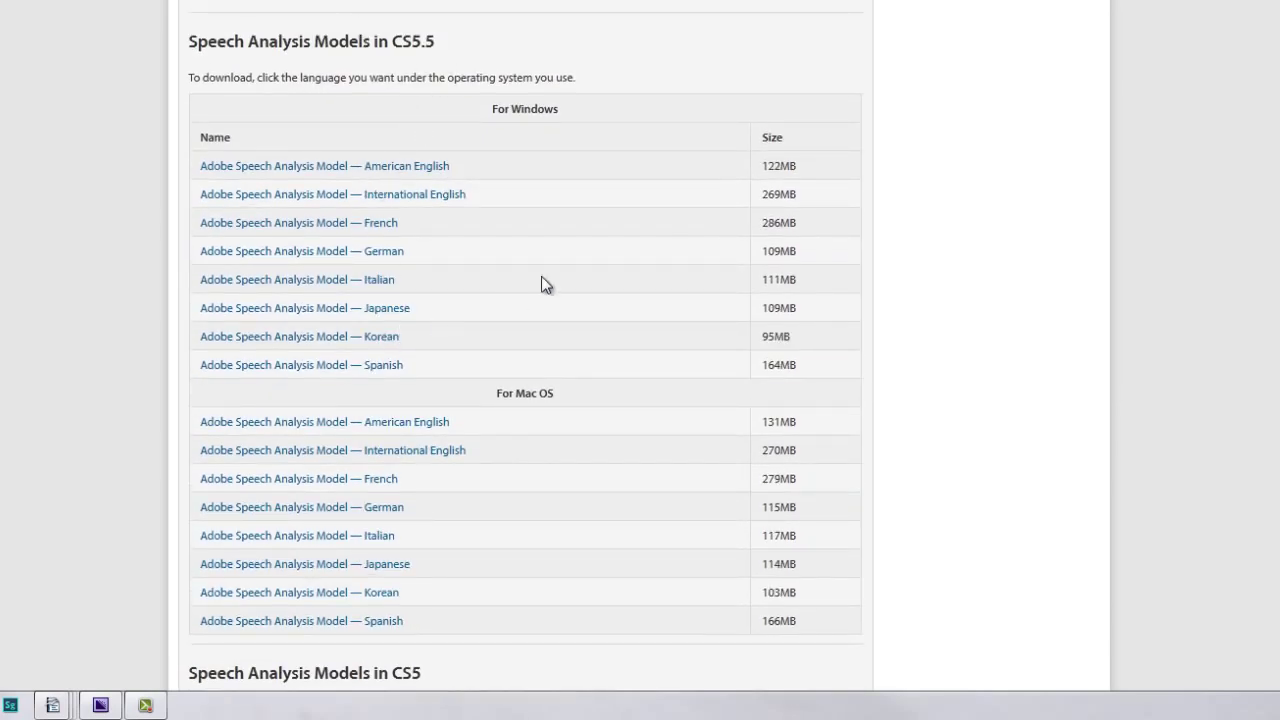
{"action": "scroll", "coordinate": [543, 284], "scroll_direction": "down", "scroll_amount": 5}
{"action": "scroll", "coordinate": [568, 250], "scroll_direction": "down", "scroll_amount": 4}
{"action": "scroll", "coordinate": [437, 249], "scroll_direction": "down", "scroll_amount": 3}
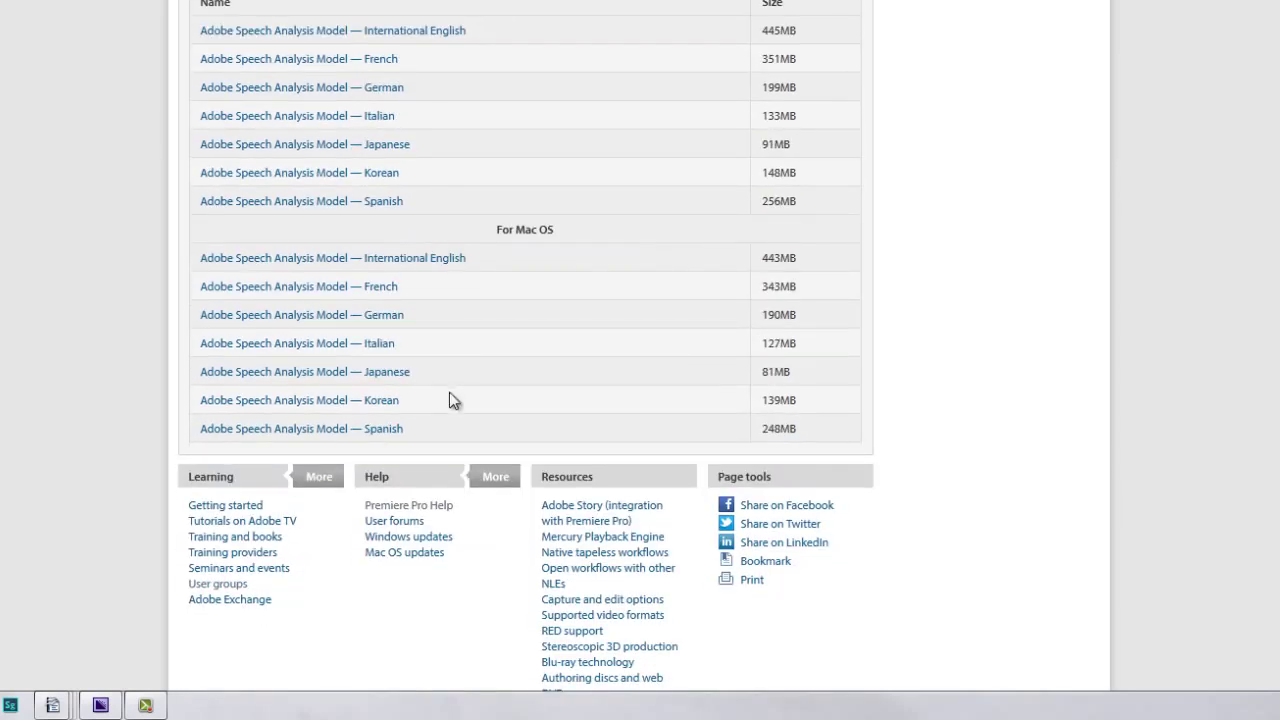
{"action": "scroll", "coordinate": [451, 373], "scroll_direction": "up", "scroll_amount": 1}
{"action": "scroll", "coordinate": [451, 334], "scroll_direction": "up", "scroll_amount": 10}
{"action": "scroll", "coordinate": [551, 343], "scroll_direction": "up", "scroll_amount": 10}
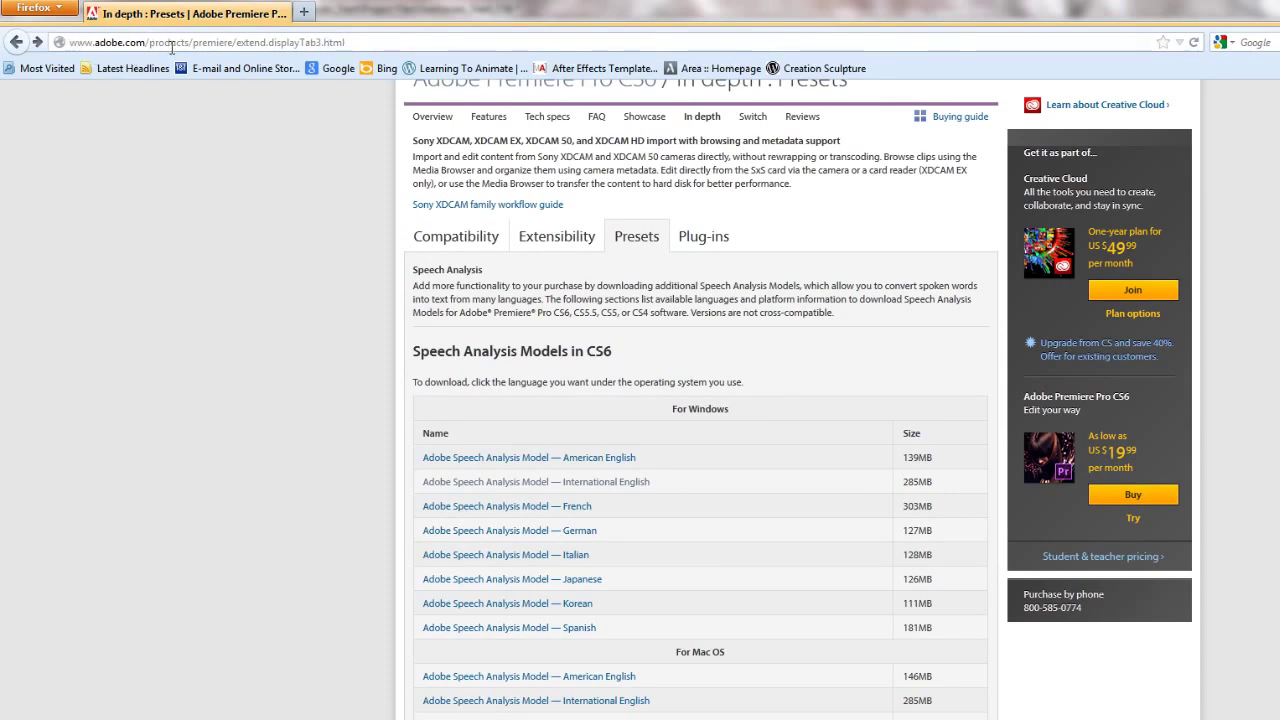
{"action": "left_click", "coordinate": [627, 484]}
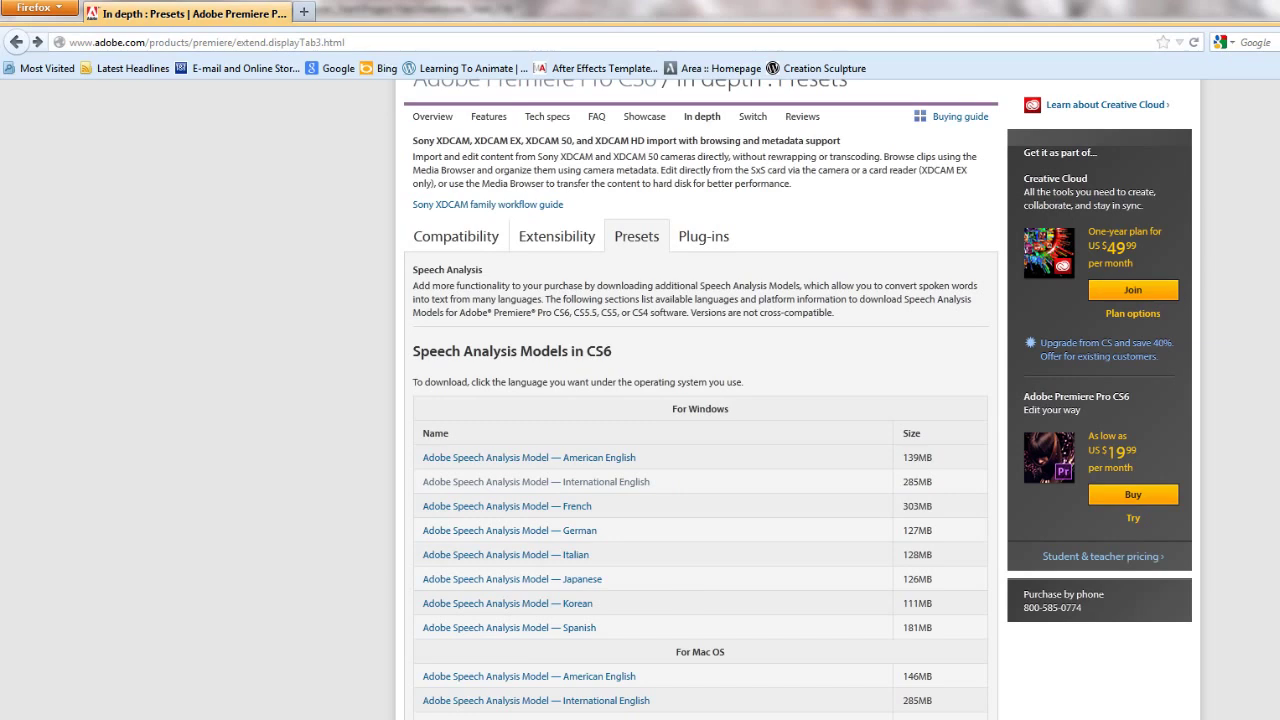
{"action": "key", "text": "alt+Tab"}
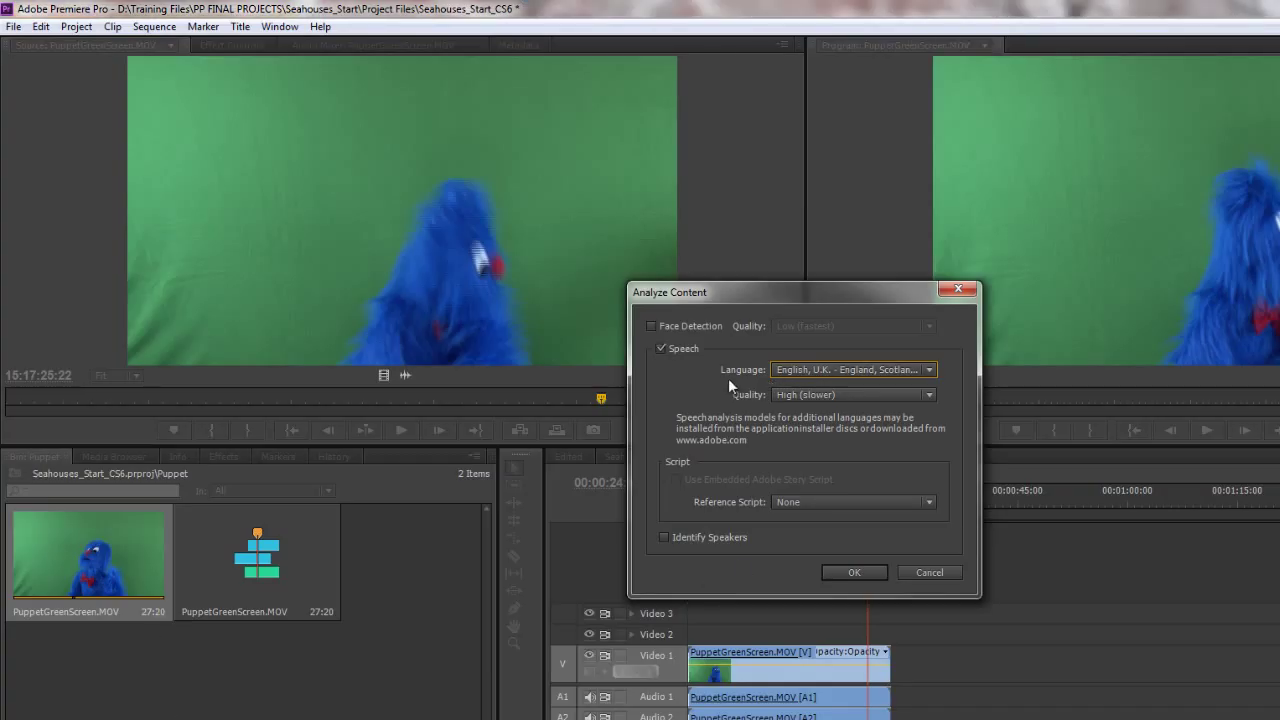
- Keep English U.K. language and High (slower) quality, then review the Reference Script options
{"action": "left_click", "coordinate": [867, 372]}
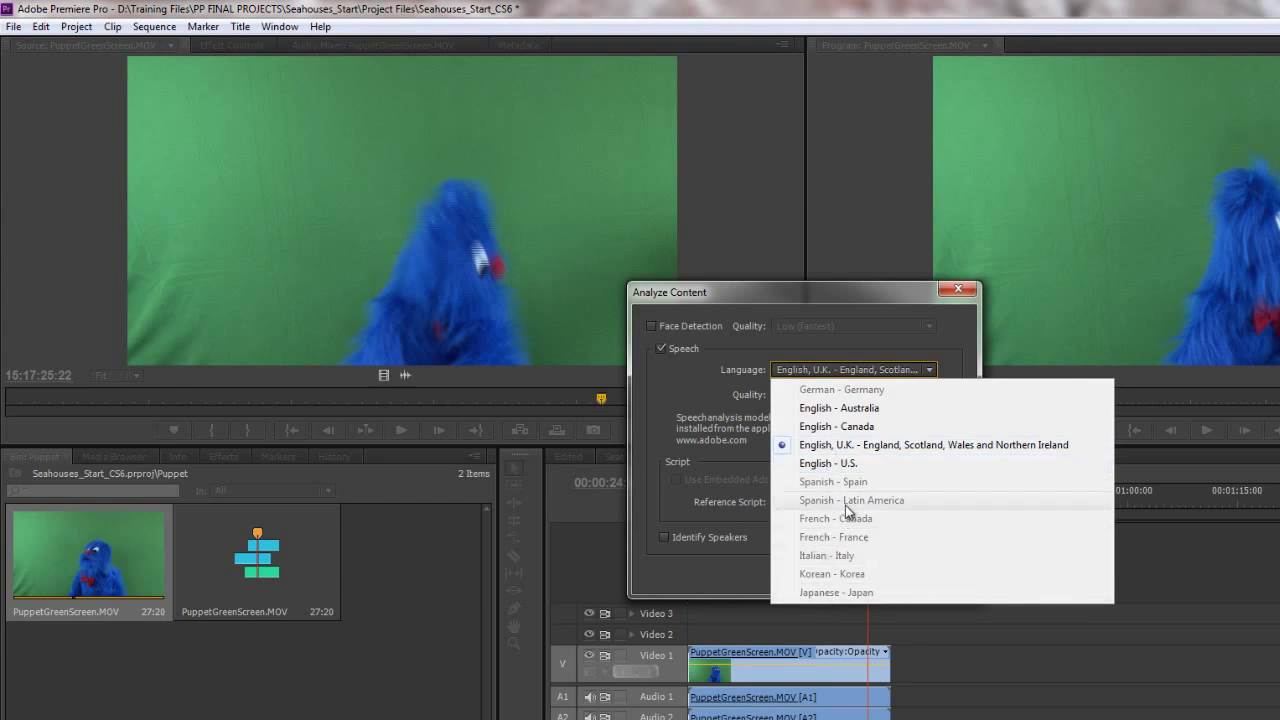
{"action": "left_click", "coordinate": [872, 451]}
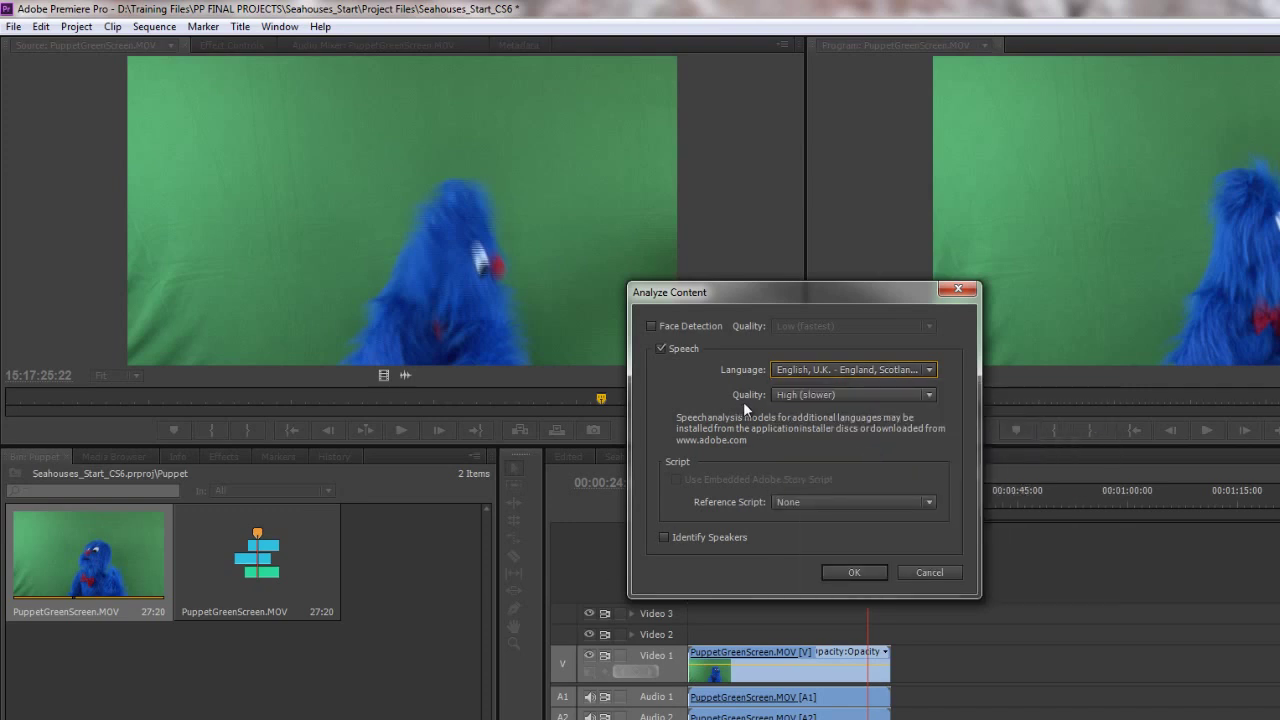
{"action": "left_click", "coordinate": [869, 396]}
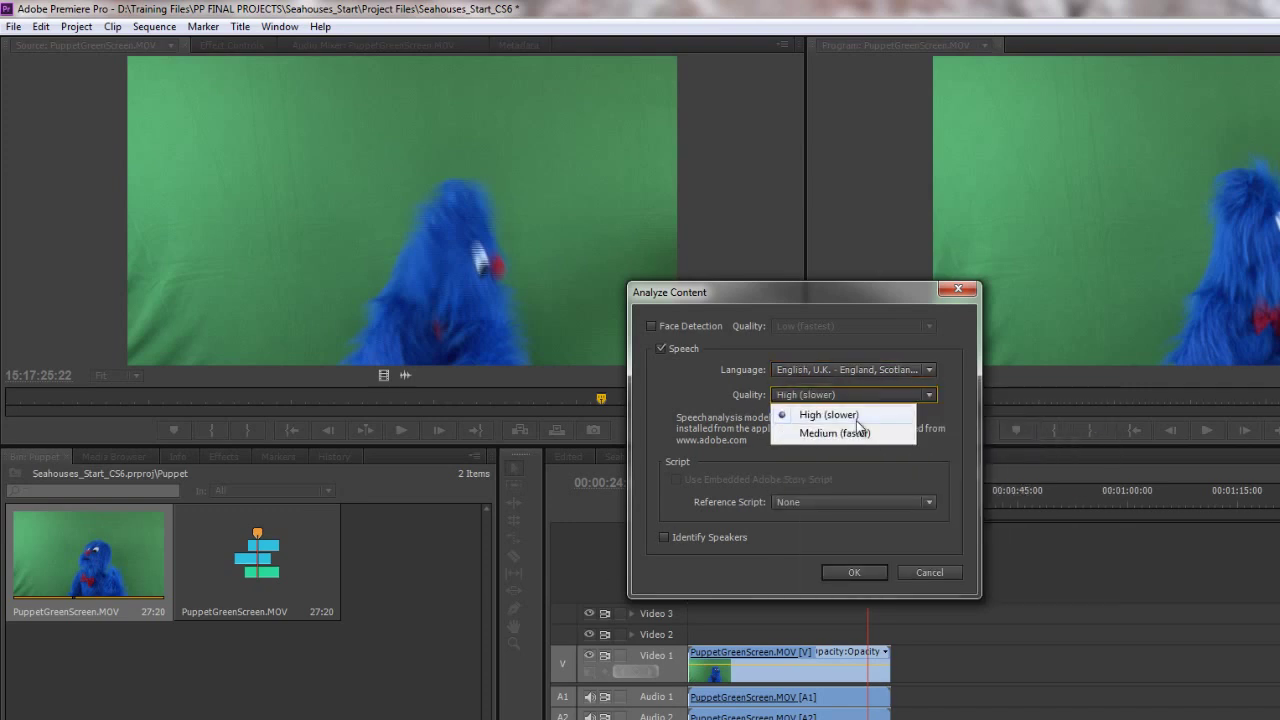
{"action": "left_click", "coordinate": [860, 416]}
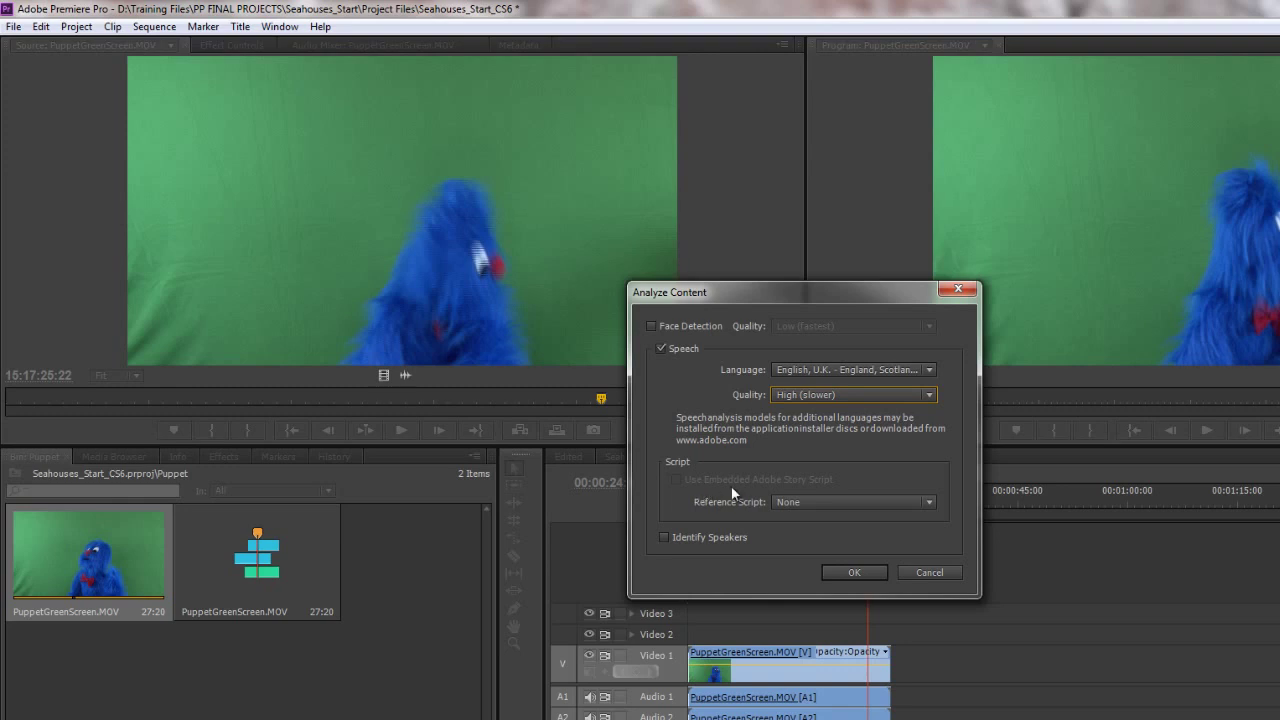
{"action": "left_click", "coordinate": [871, 502]}
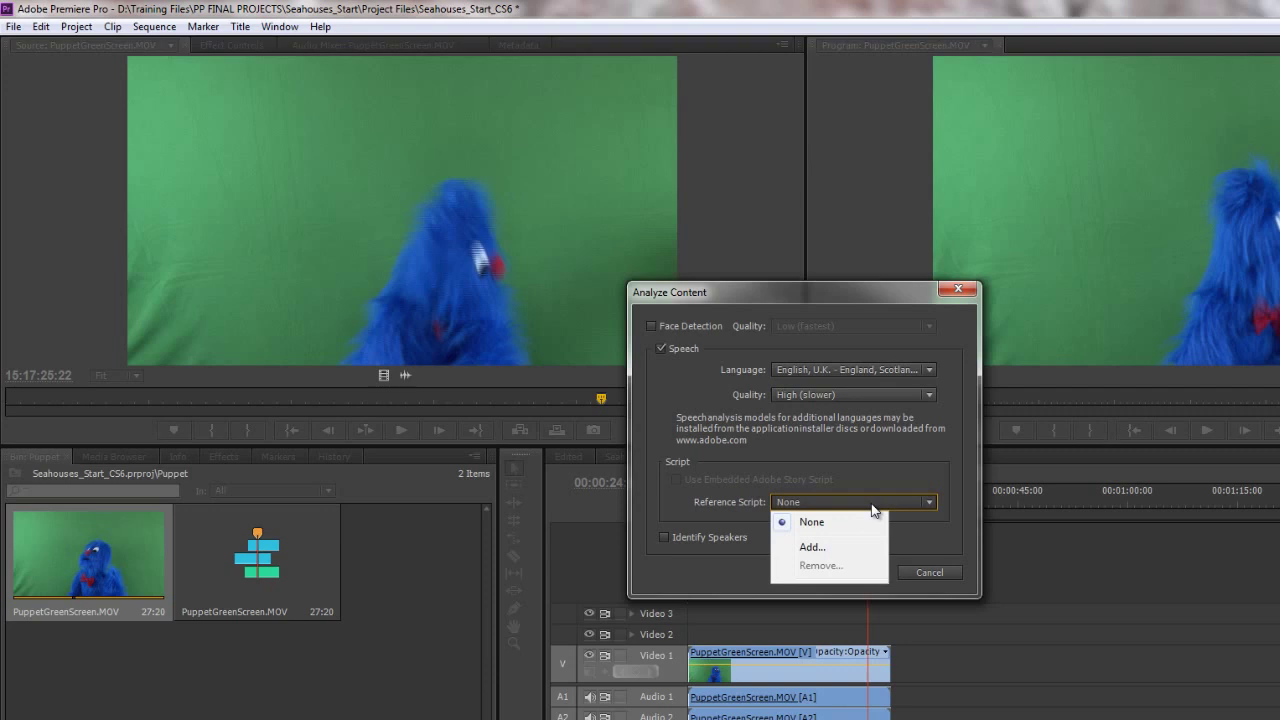
- Close Analyze Content, then browse Attach Script File for the clip and cancel without attaching
{"action": "left_click", "coordinate": [939, 576]}
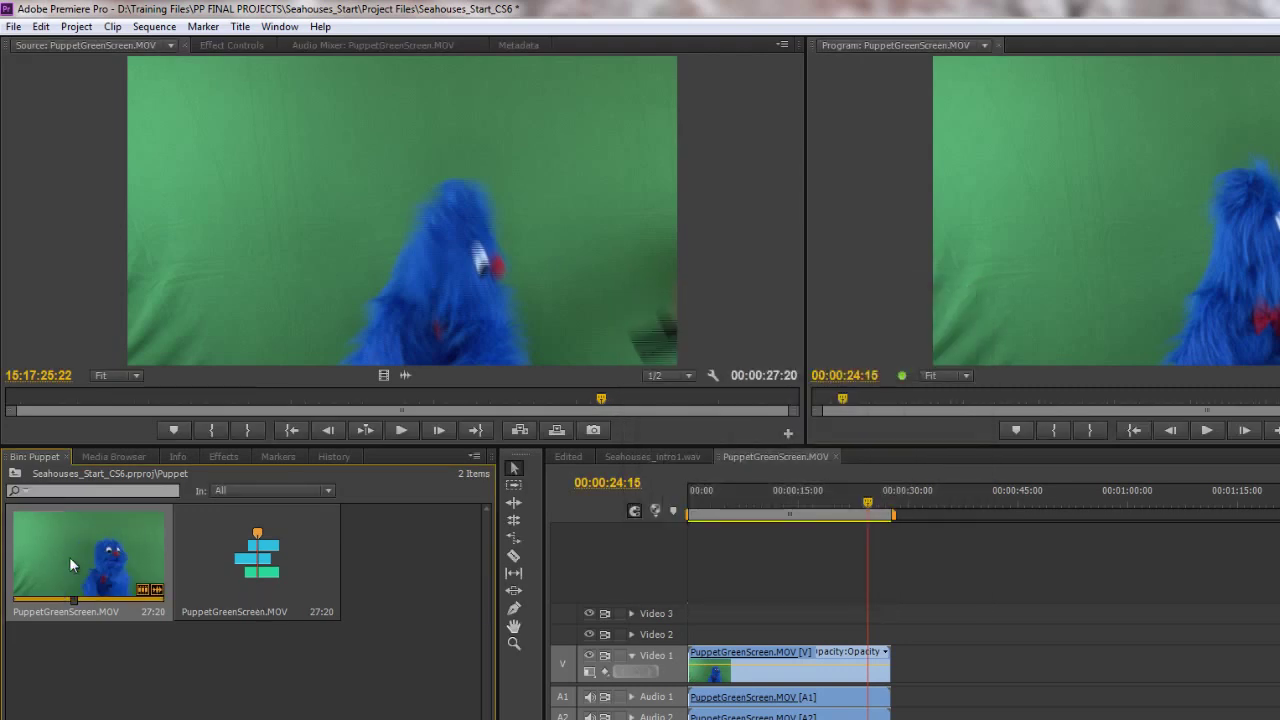
{"action": "right_click", "coordinate": [70, 565]}
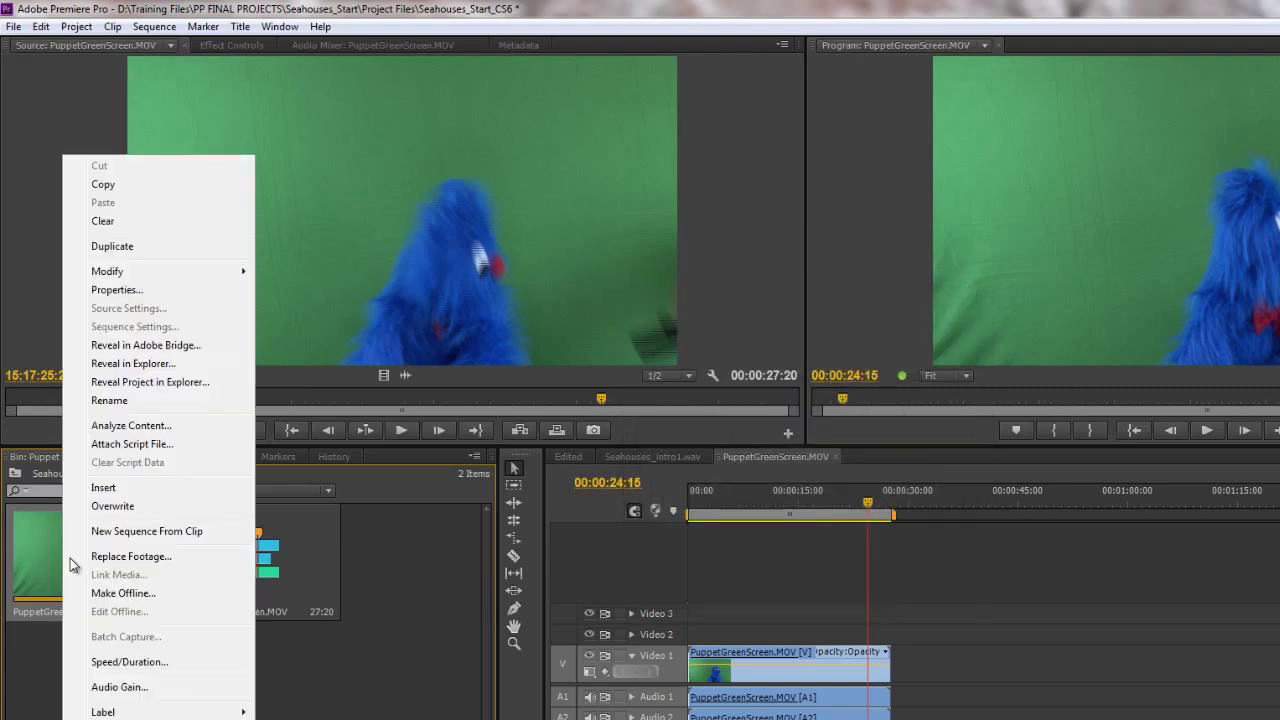
{"action": "left_click", "coordinate": [128, 445]}
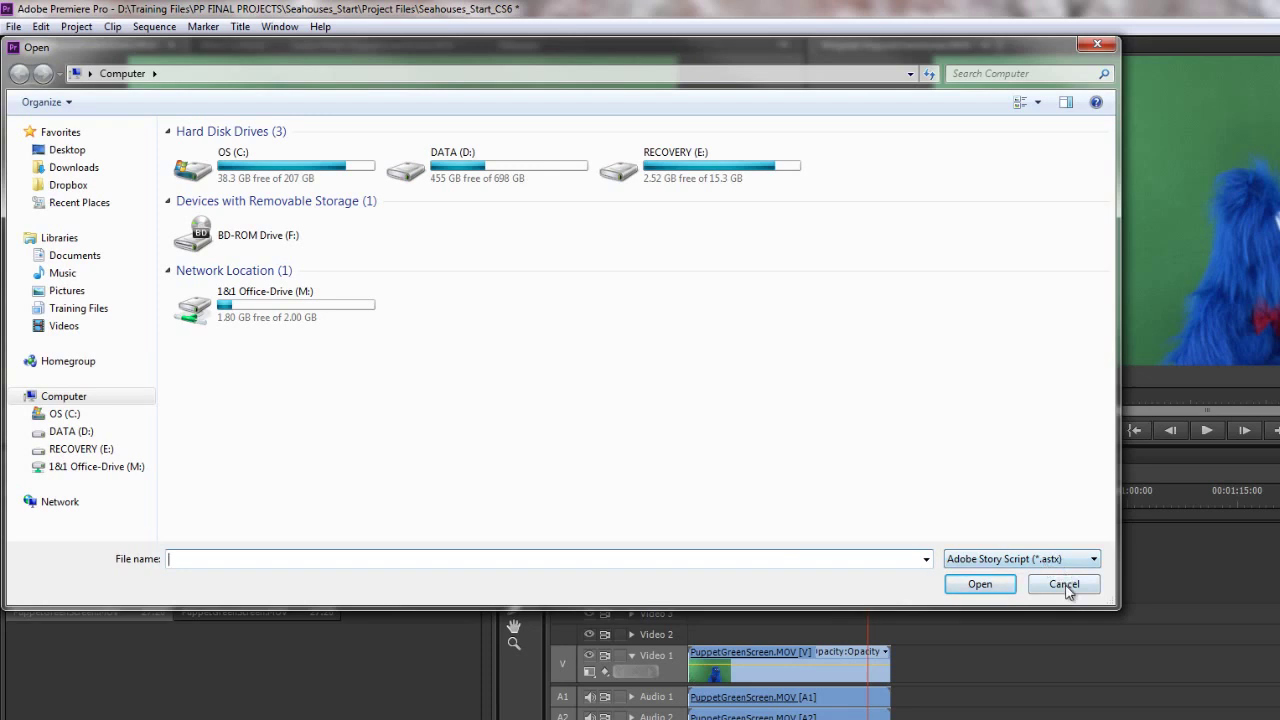
{"action": "left_click", "coordinate": [1070, 560]}
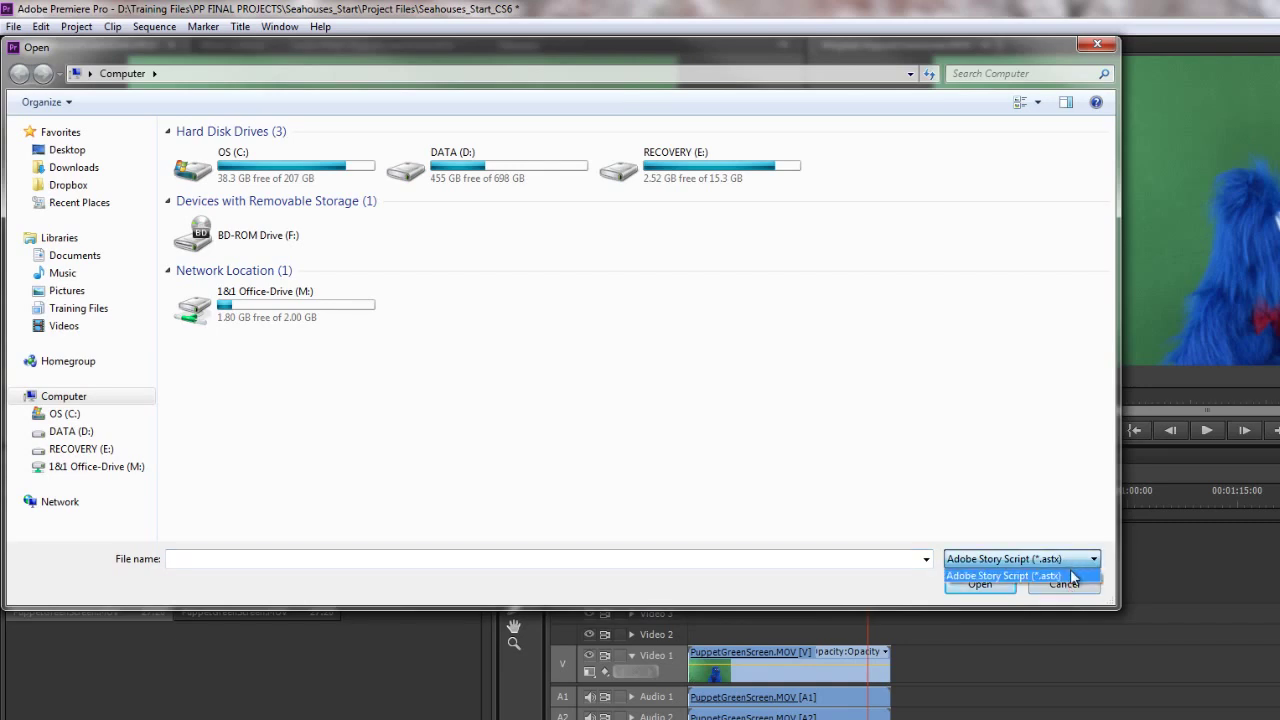
{"action": "left_click", "coordinate": [1073, 538]}
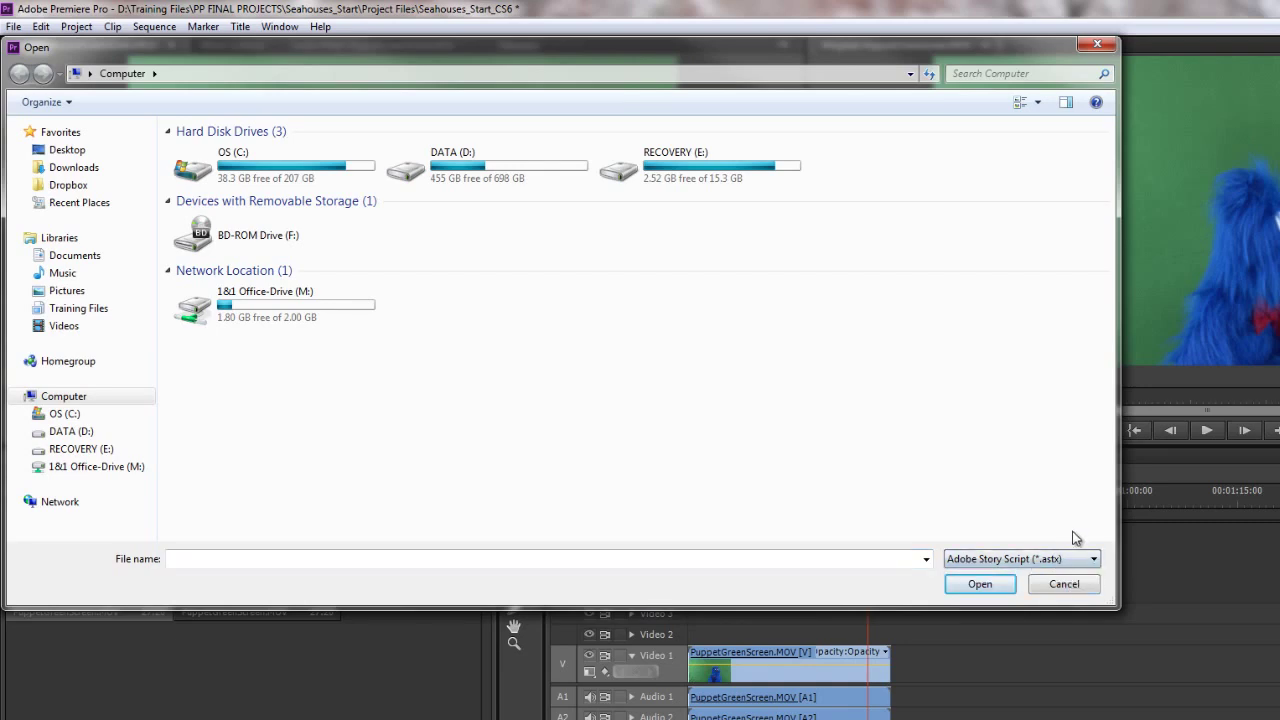
{"action": "left_click", "coordinate": [1065, 584]}
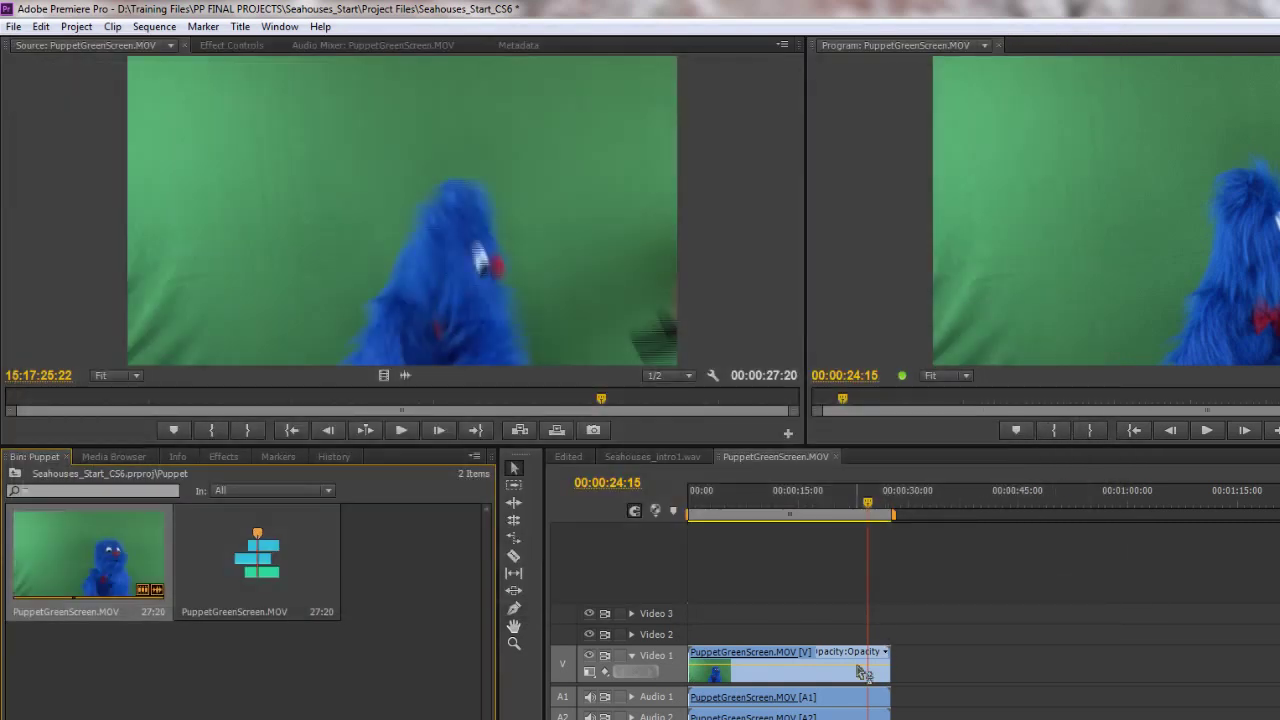
- Reopen Analyze Content for the puppet clip with Speech on, Face Detection off, English U.K
{"action": "right_click", "coordinate": [50, 554]}
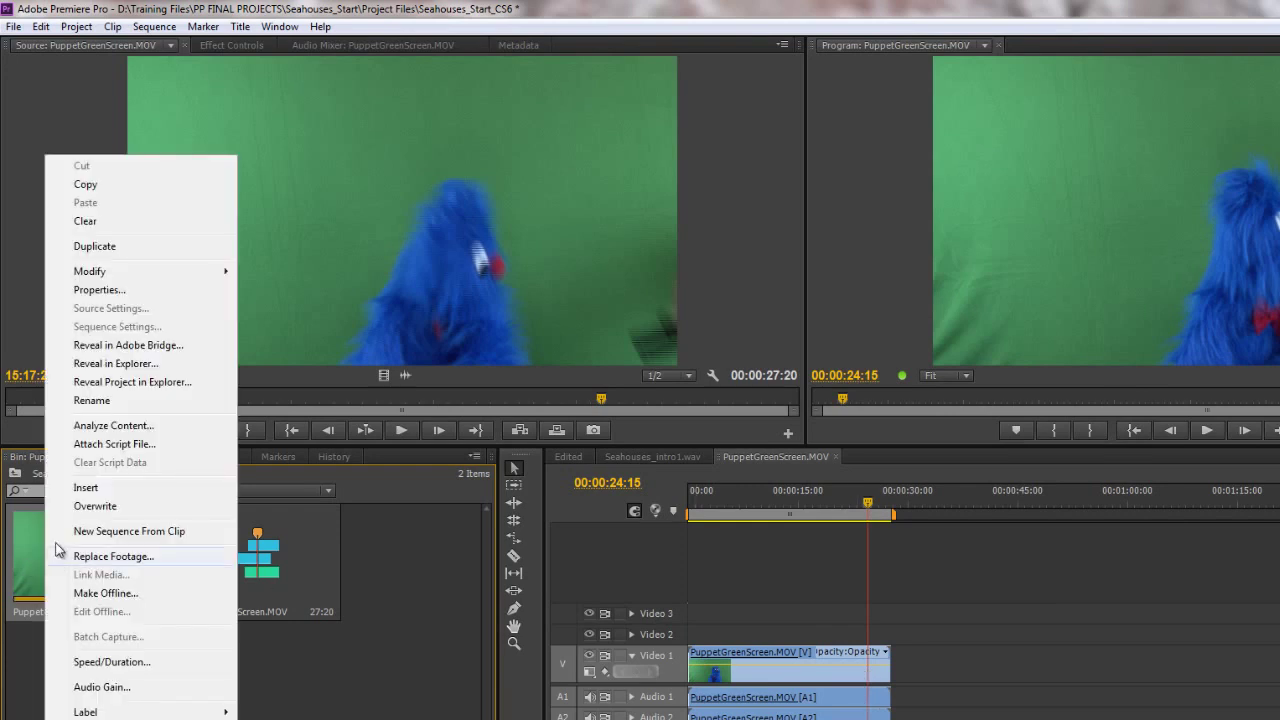
{"action": "left_click", "coordinate": [135, 428]}
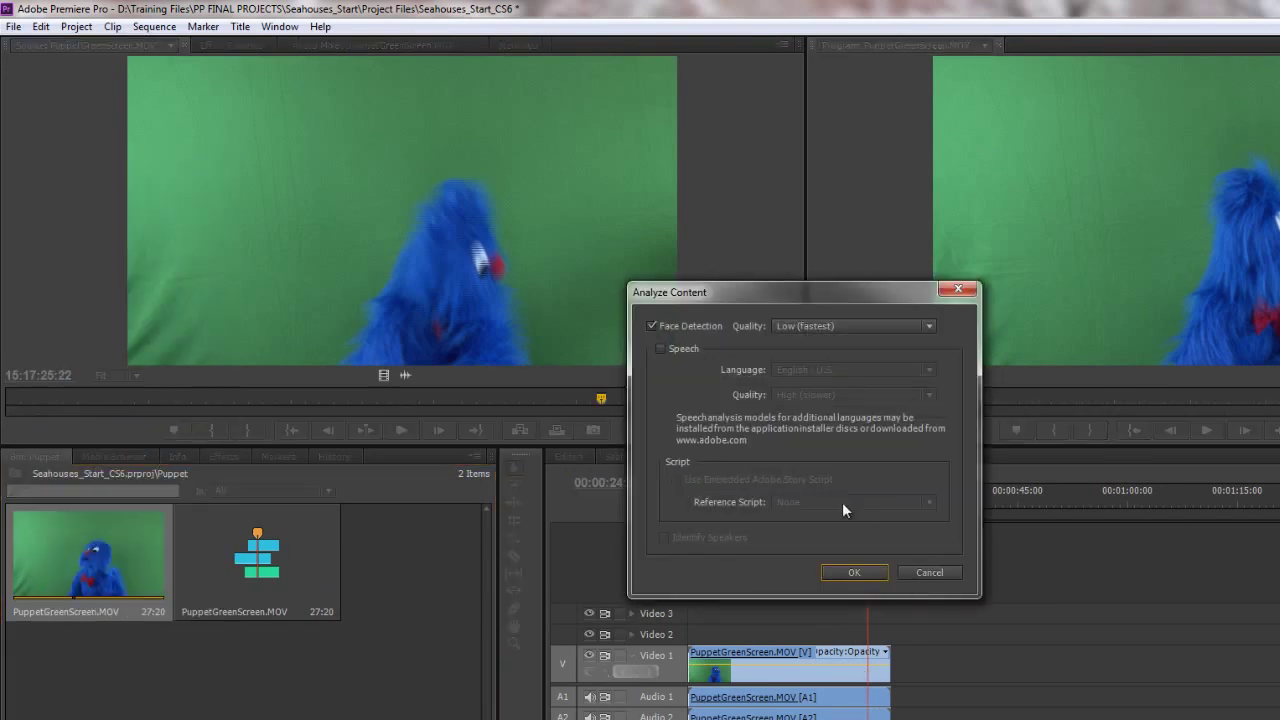
{"action": "left_click", "coordinate": [664, 348]}
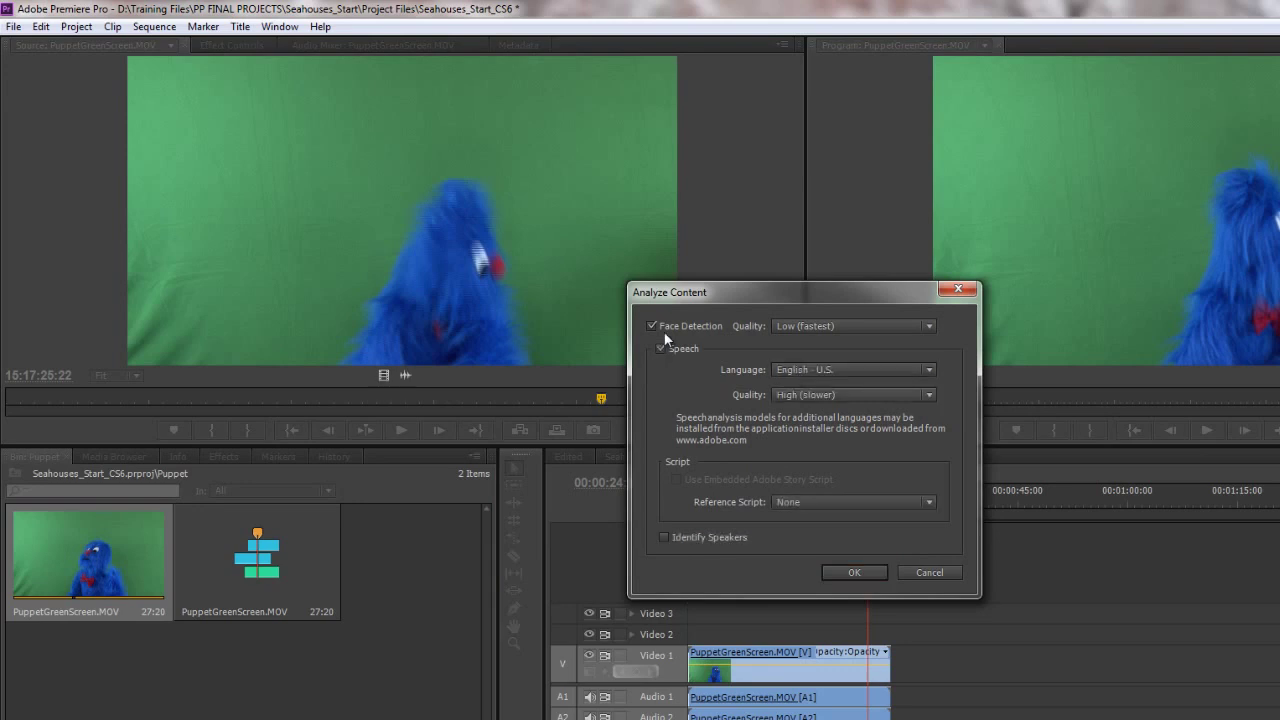
{"action": "left_click", "coordinate": [652, 326]}
{"action": "left_click", "coordinate": [912, 371]}
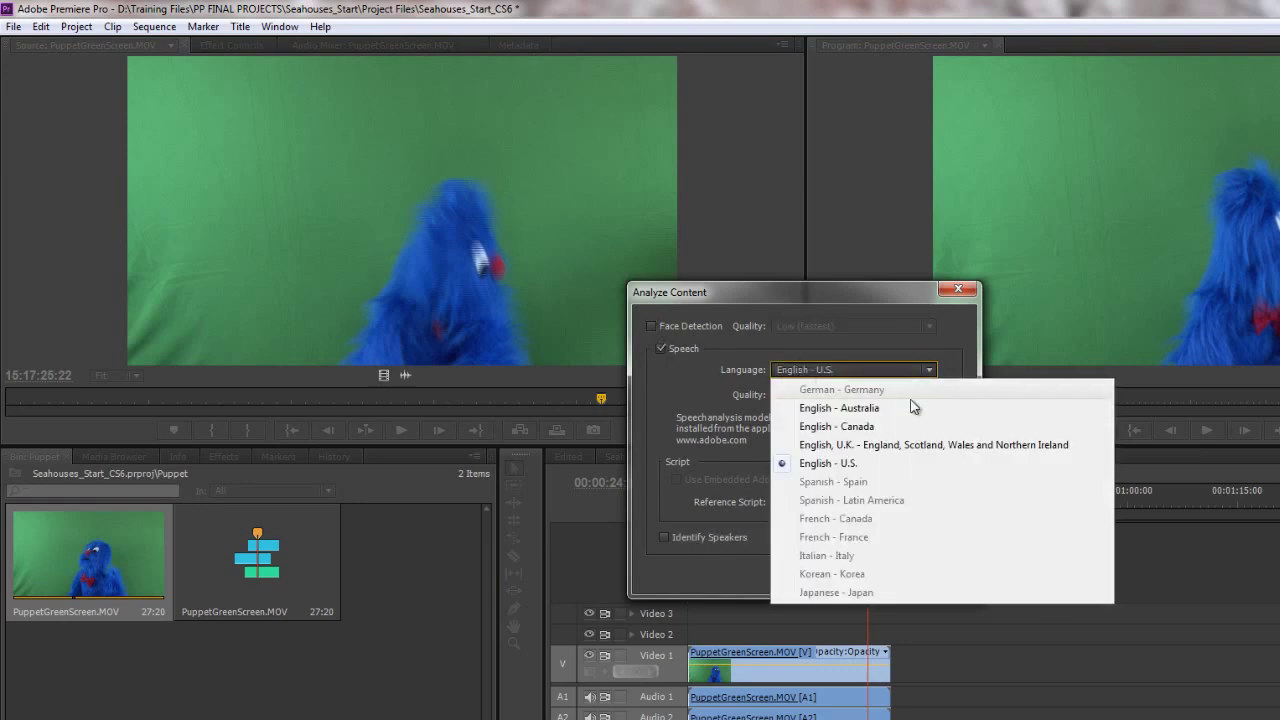
{"action": "left_click", "coordinate": [909, 443]}
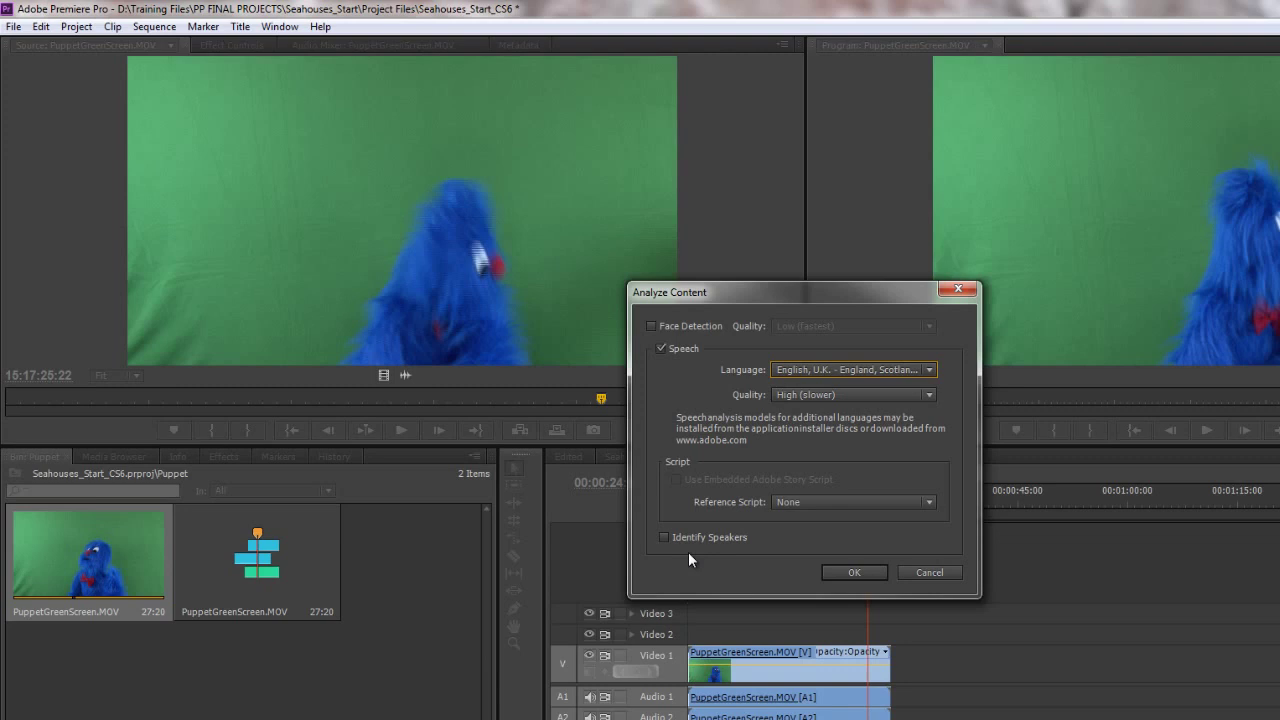
- Run the speech analysis in Media Encoder and return to Premiere Pro once it's Done
{"action": "left_click", "coordinate": [848, 572]}
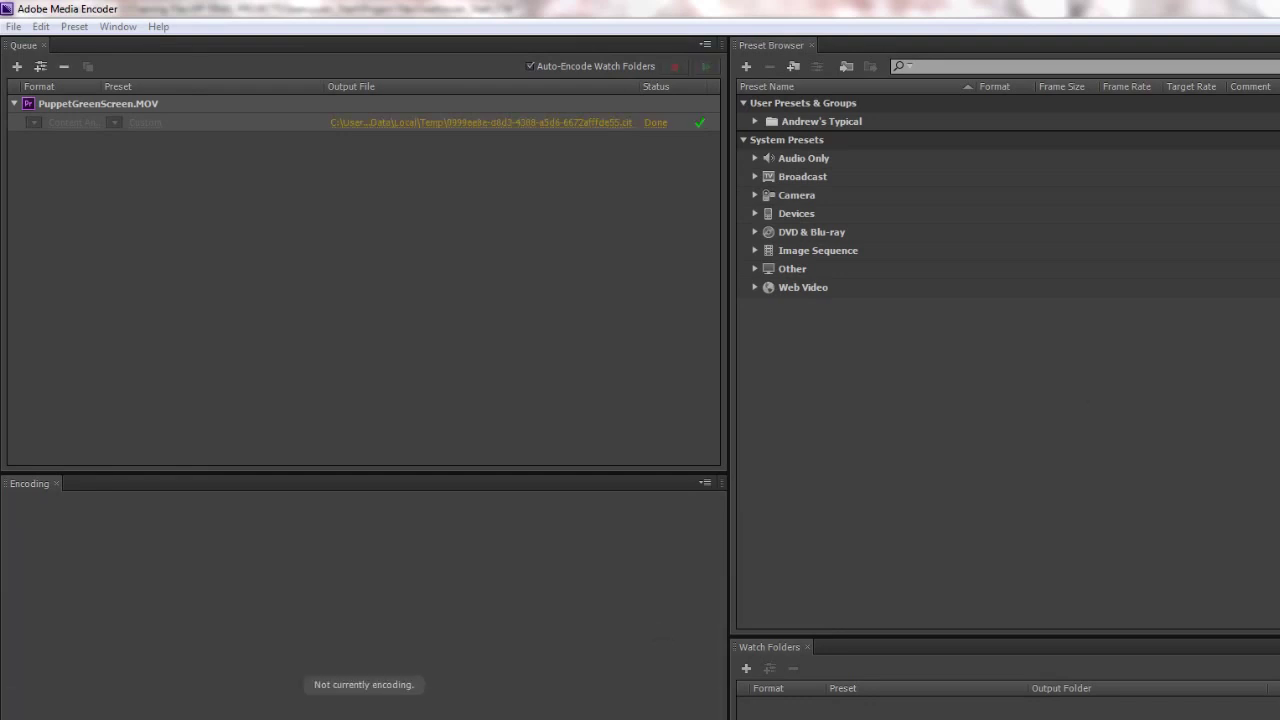
{"action": "key", "text": "alt+Tab"}
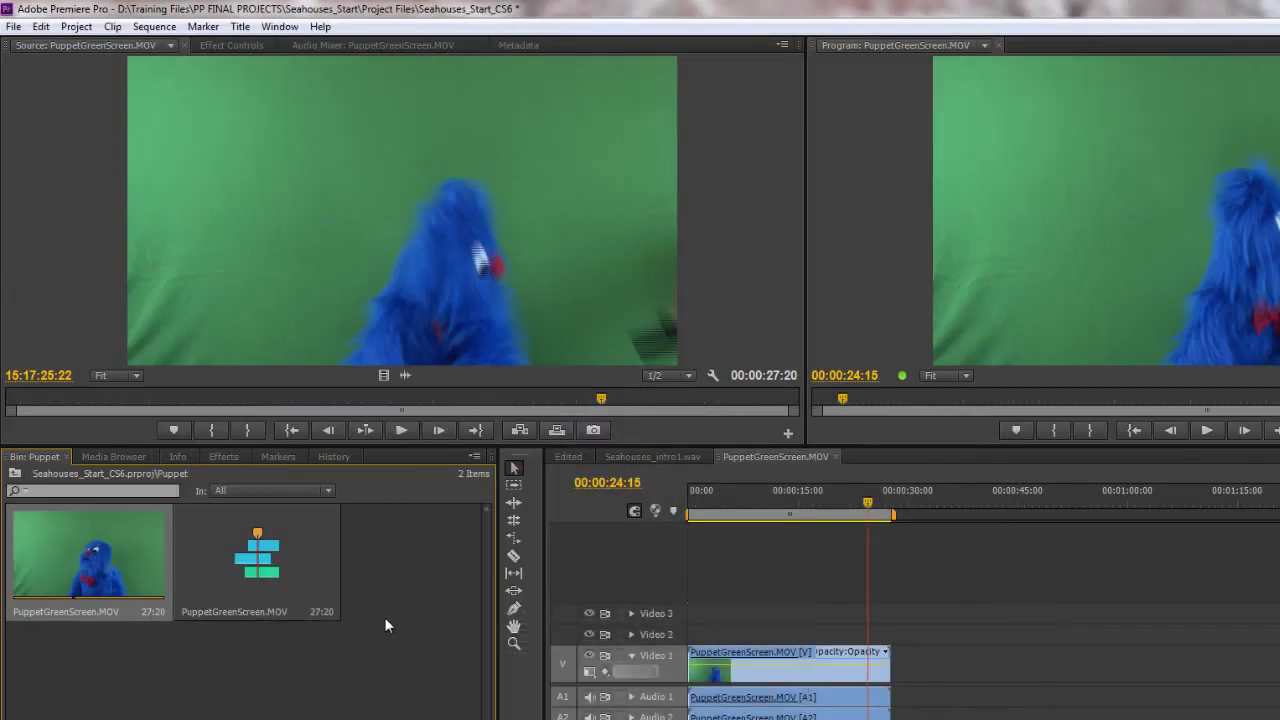
- Bring up the Metadata panel to view the clip's transcript in Analysis Text
{"action": "left_click", "coordinate": [522, 45]}
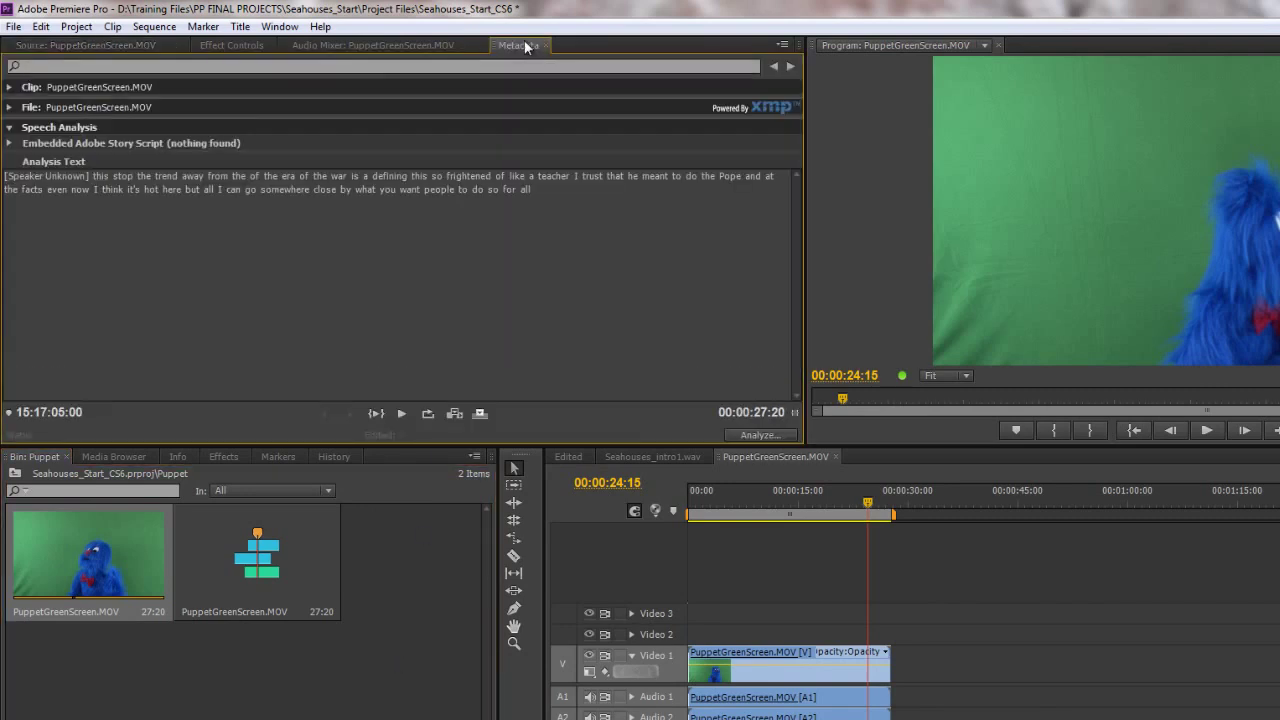
{"action": "left_click", "coordinate": [281, 28]}
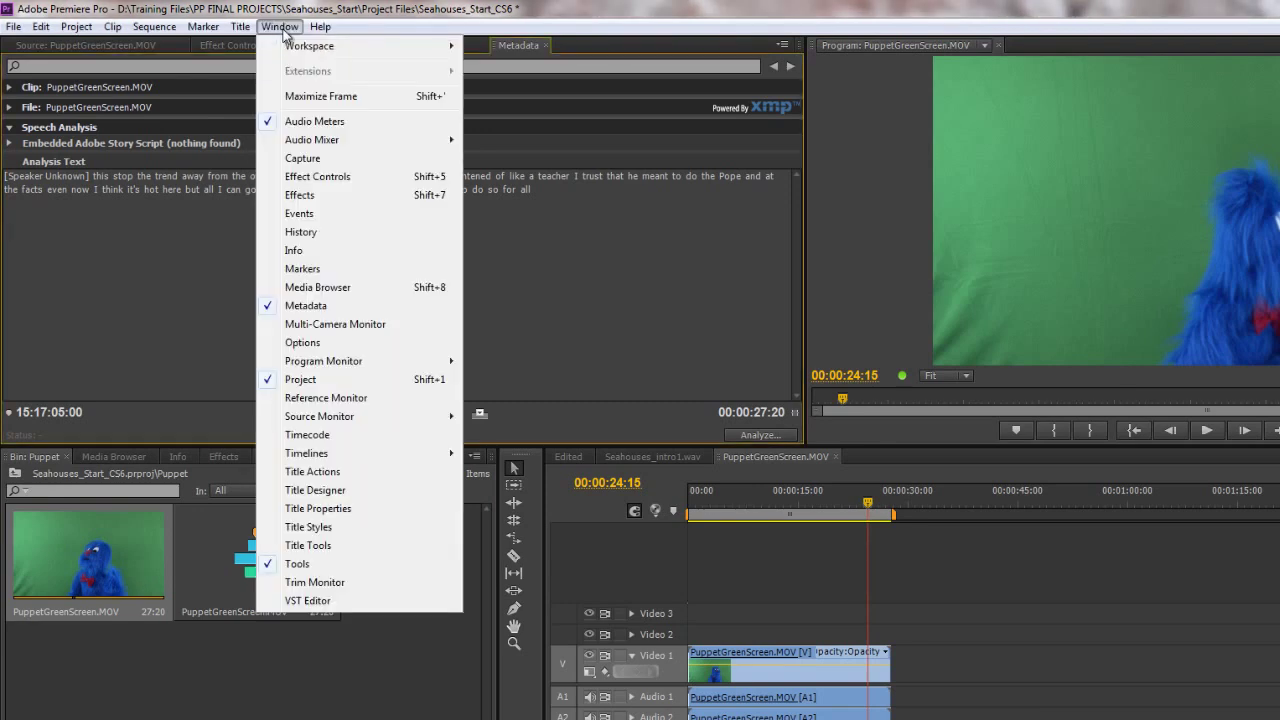
{"action": "left_click", "coordinate": [322, 307]}
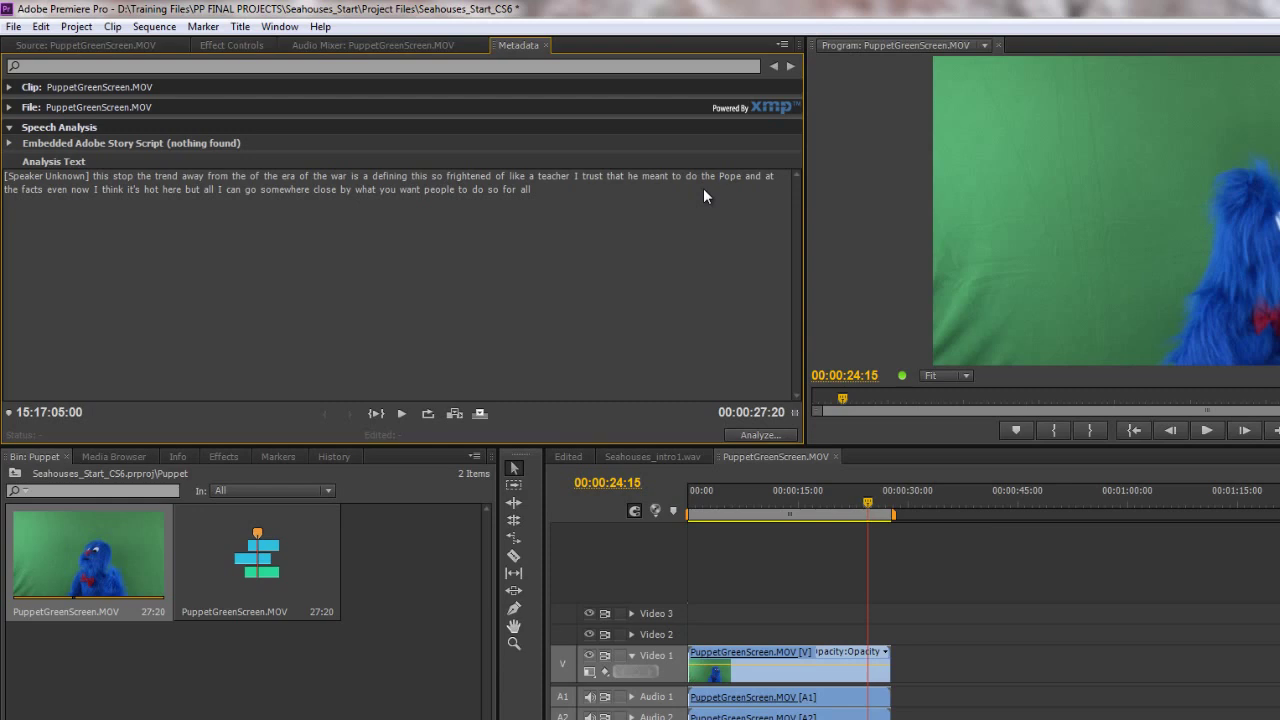
- Inspect the transcript words 'you' and 'what' for editing, leaving the text unchanged
{"action": "left_click", "coordinate": [387, 190]}
{"action": "double_click", "coordinate": [393, 191]}
{"action": "left_click", "coordinate": [358, 210]}
{"action": "right_click", "coordinate": [363, 189]}
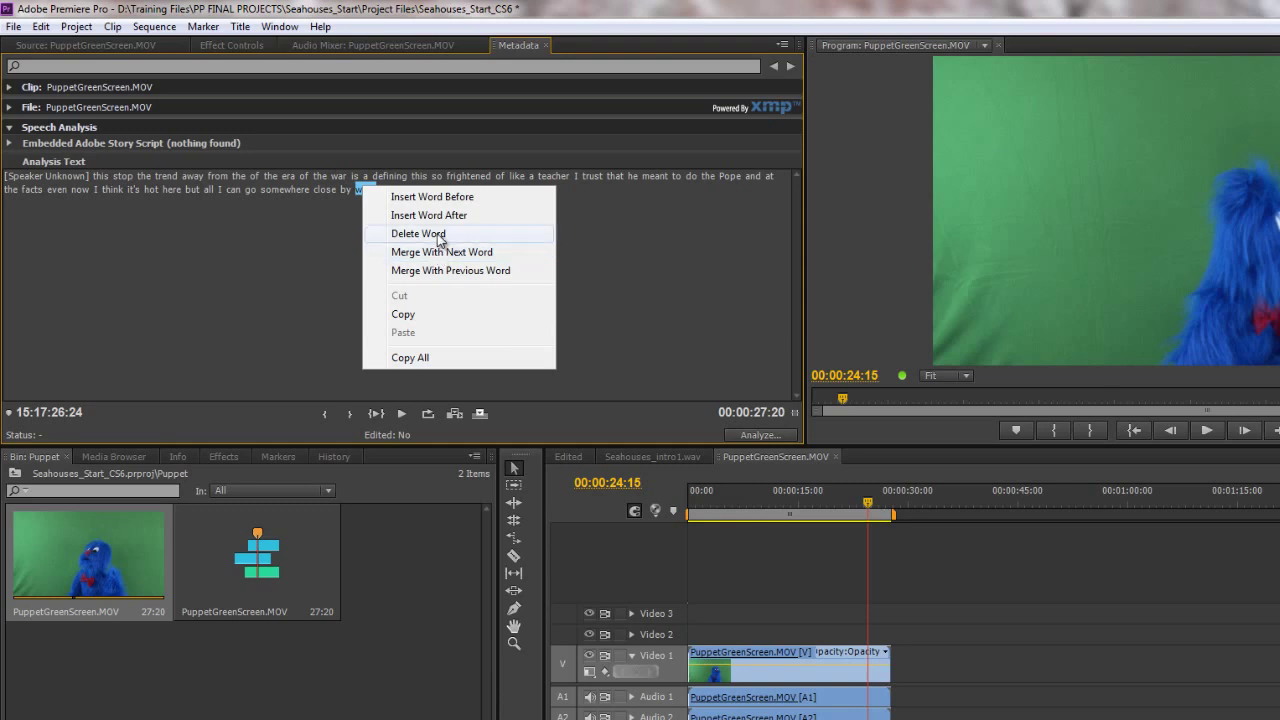
{"action": "left_click", "coordinate": [281, 245]}
{"action": "left_click", "coordinate": [283, 245]}
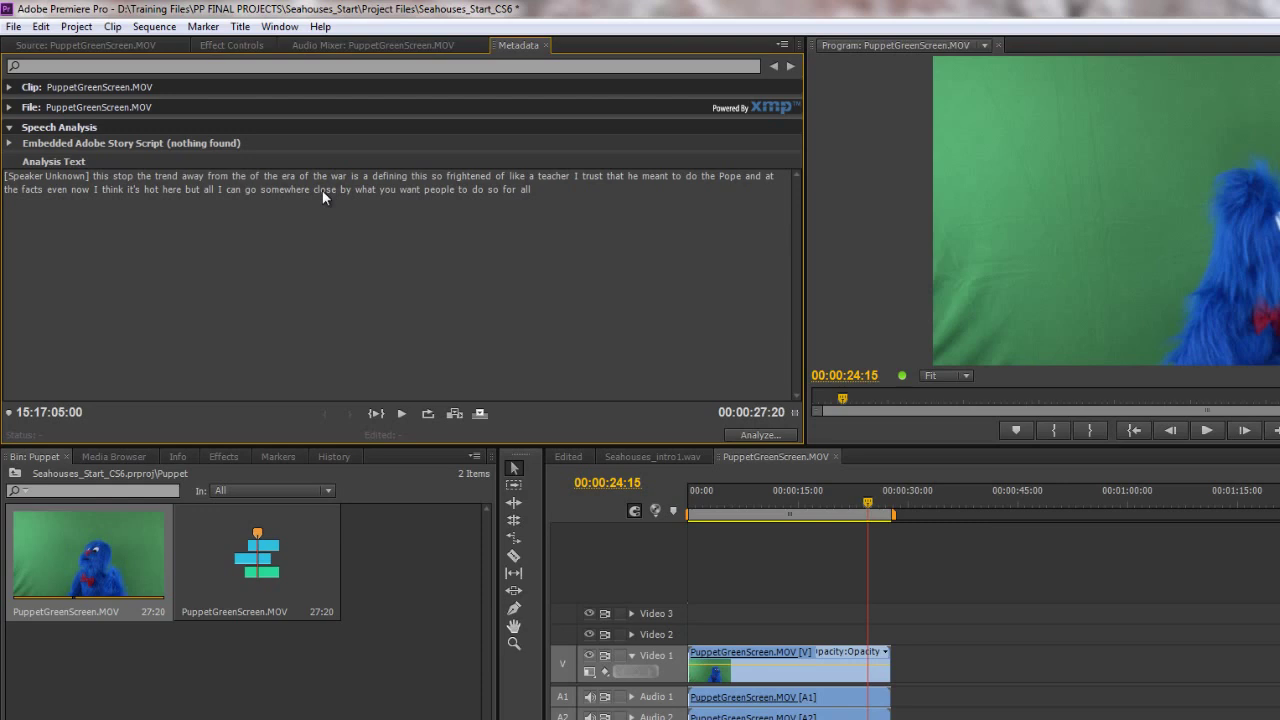
{"action": "left_click", "coordinate": [322, 190]}
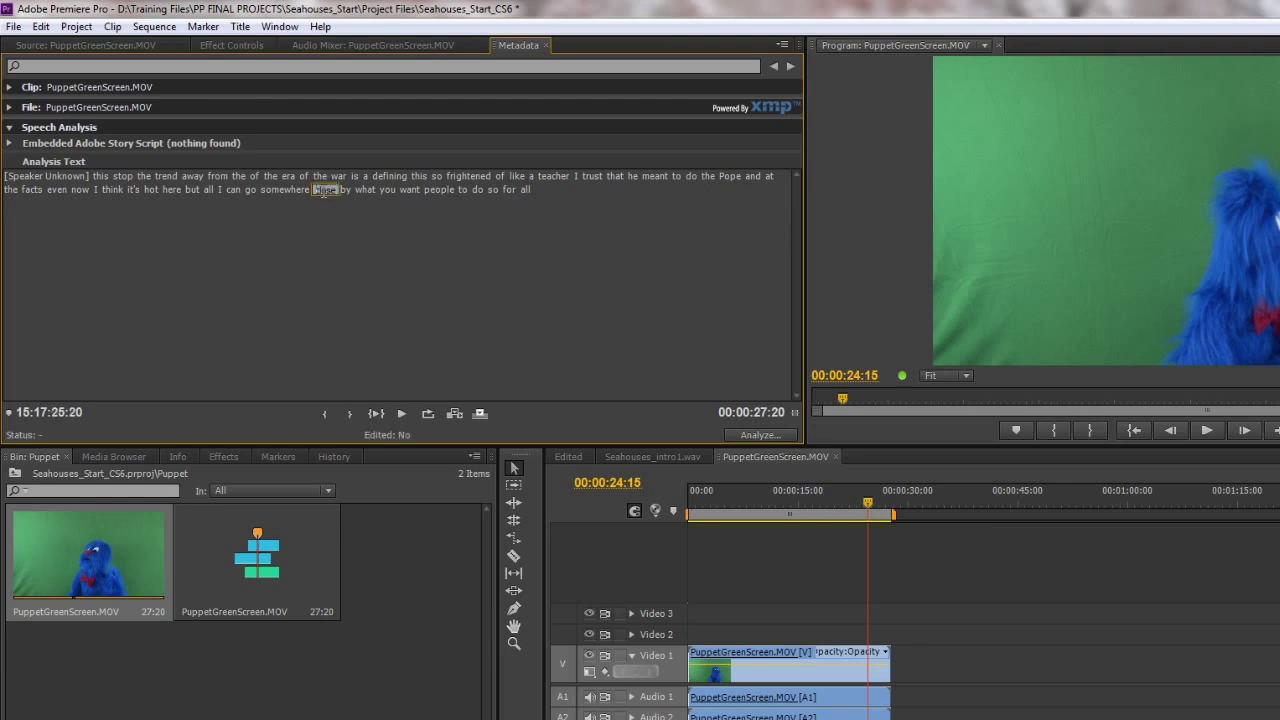
{"action": "left_click", "coordinate": [98, 46]}
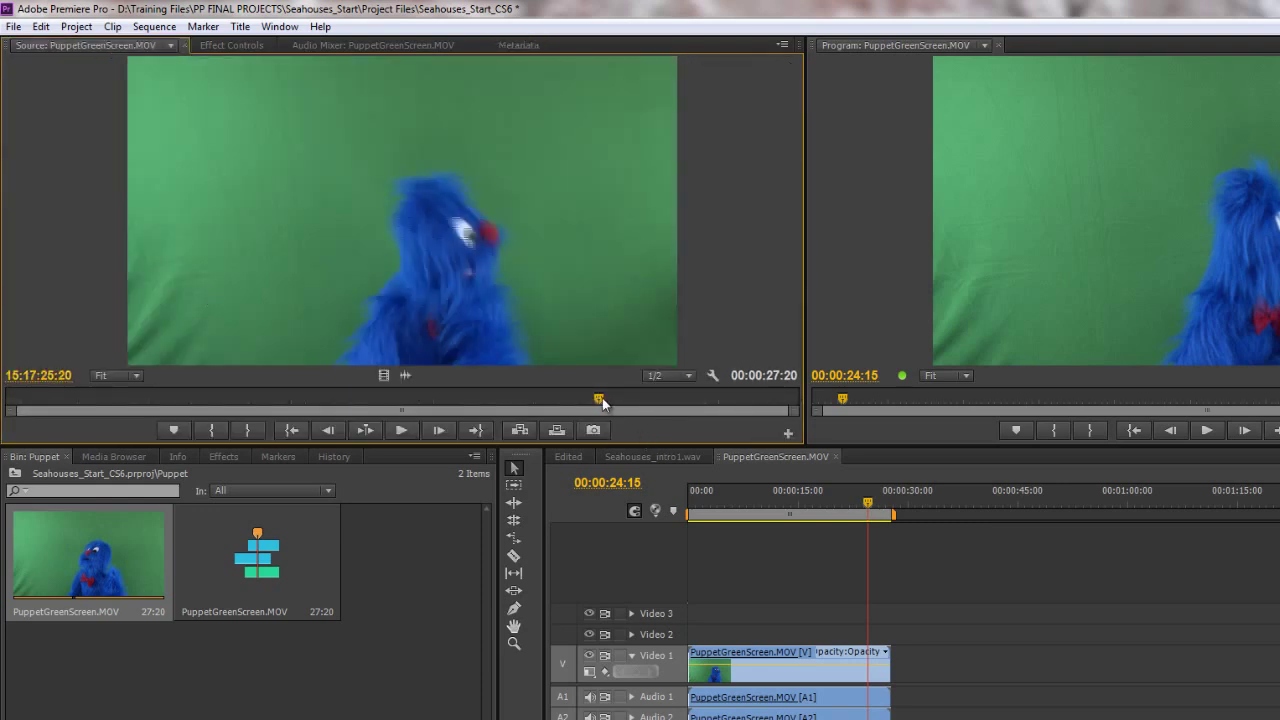
{"action": "left_click", "coordinate": [401, 430]}
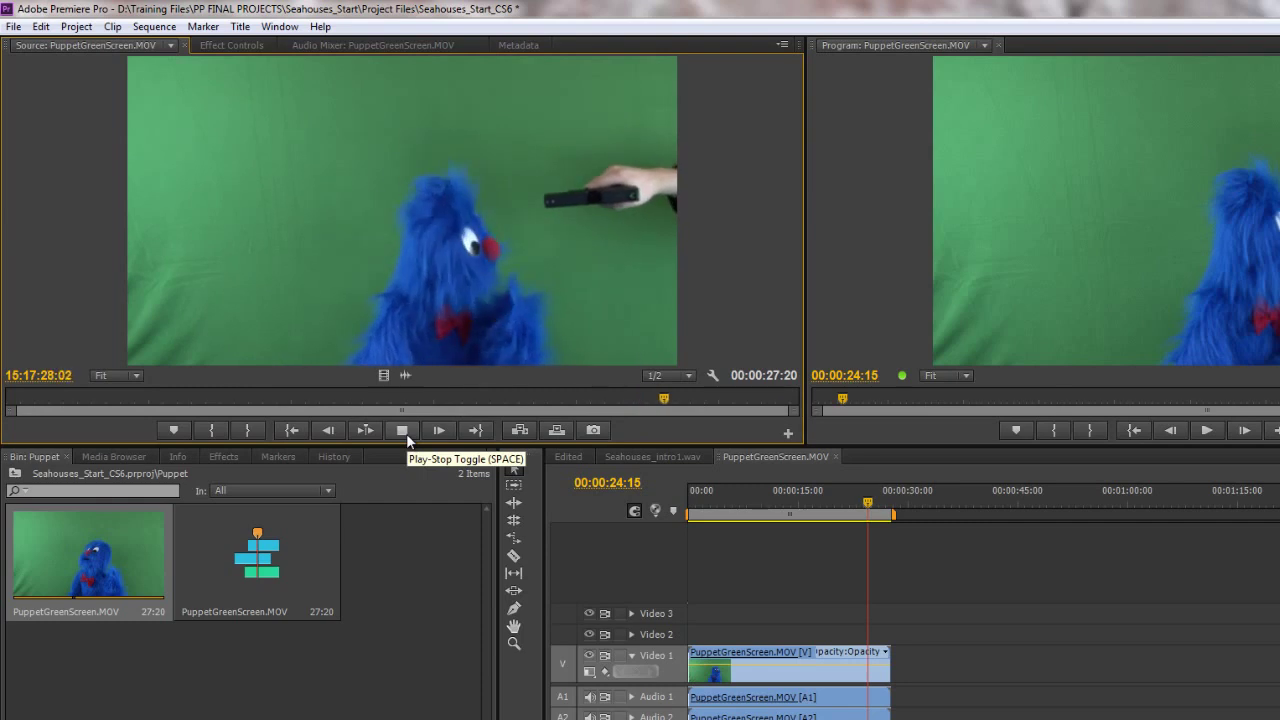
{"action": "left_click", "coordinate": [405, 434]}
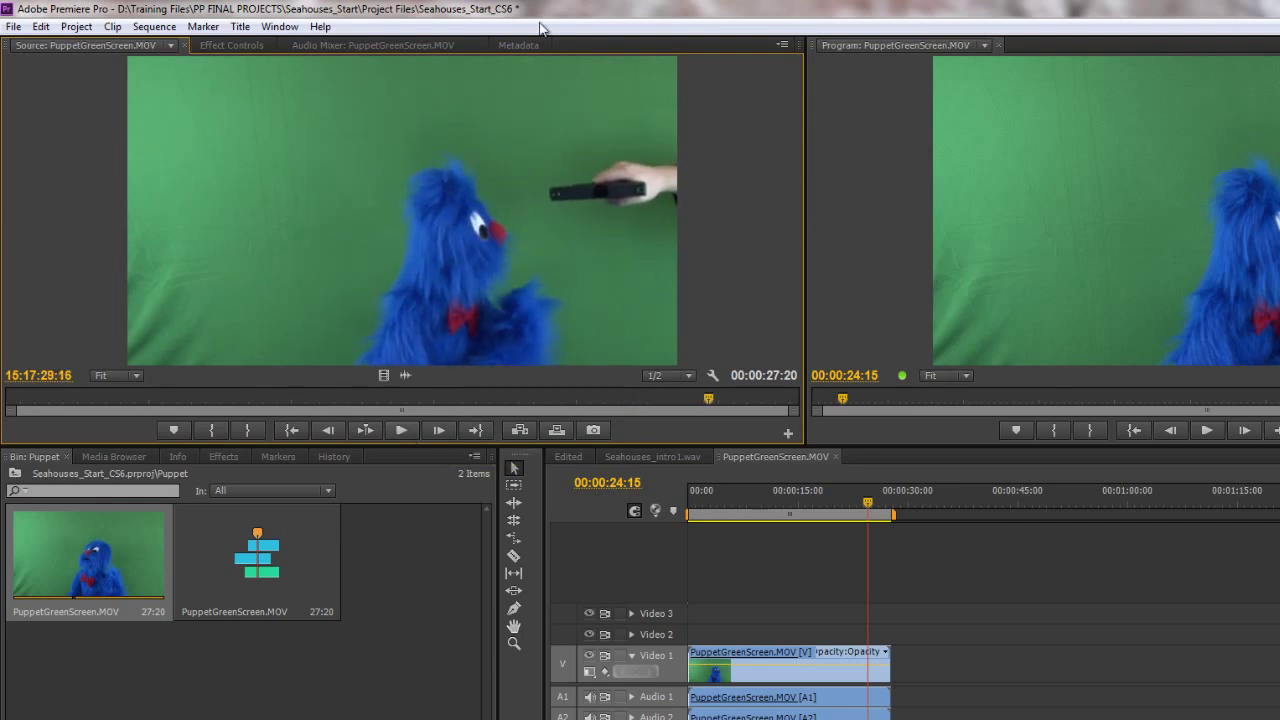
{"action": "left_click", "coordinate": [527, 47]}
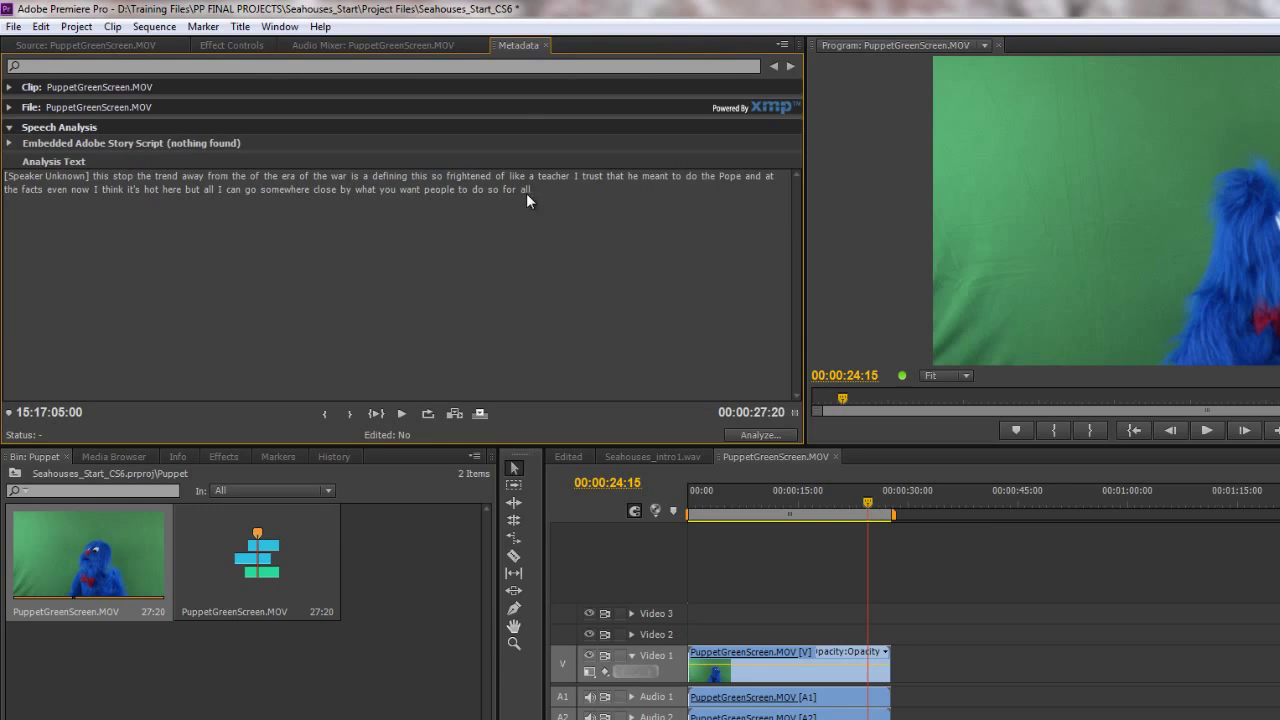
{"action": "left_click", "coordinate": [441, 190]}
{"action": "left_click", "coordinate": [84, 45]}
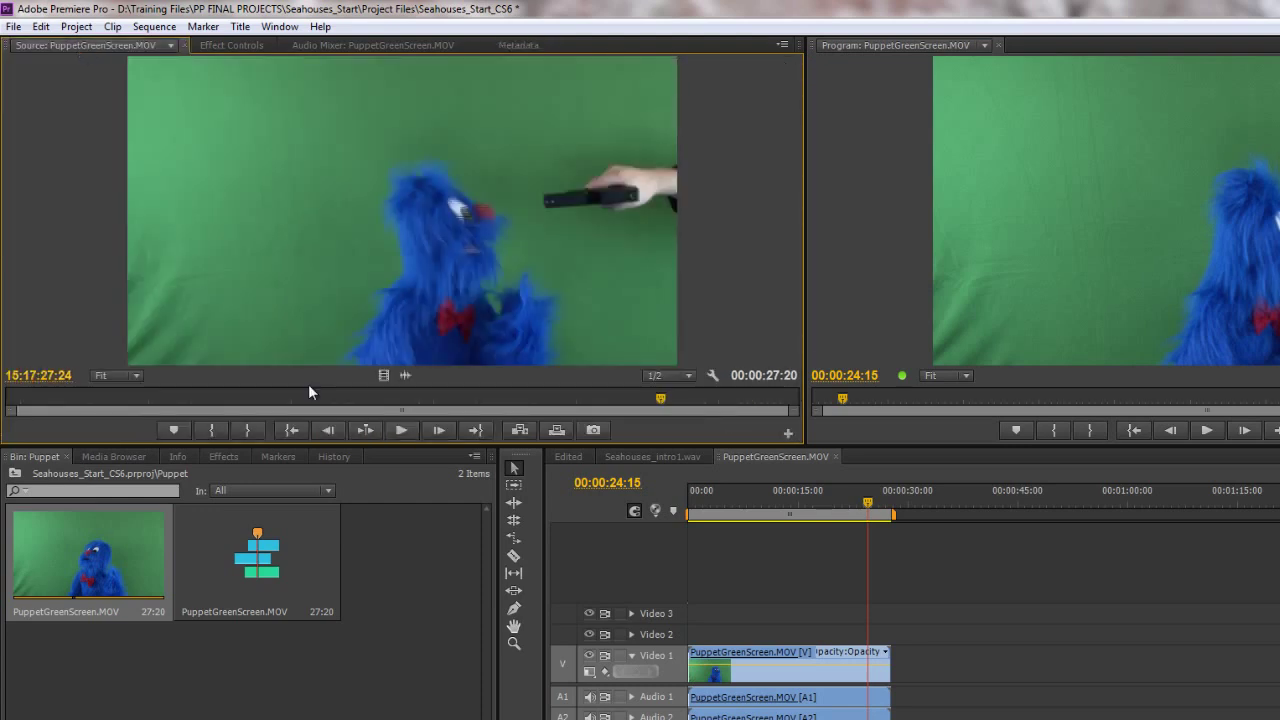
{"action": "left_click", "coordinate": [401, 430]}
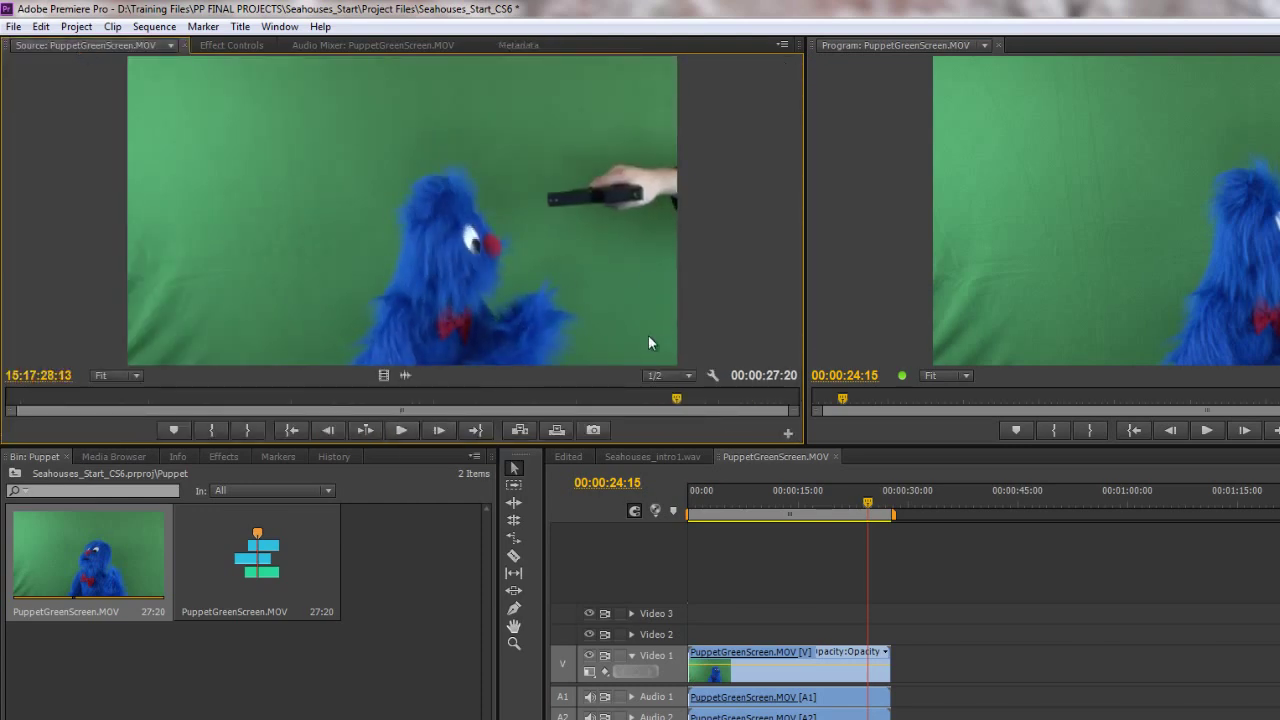
{"action": "left_click", "coordinate": [518, 45]}
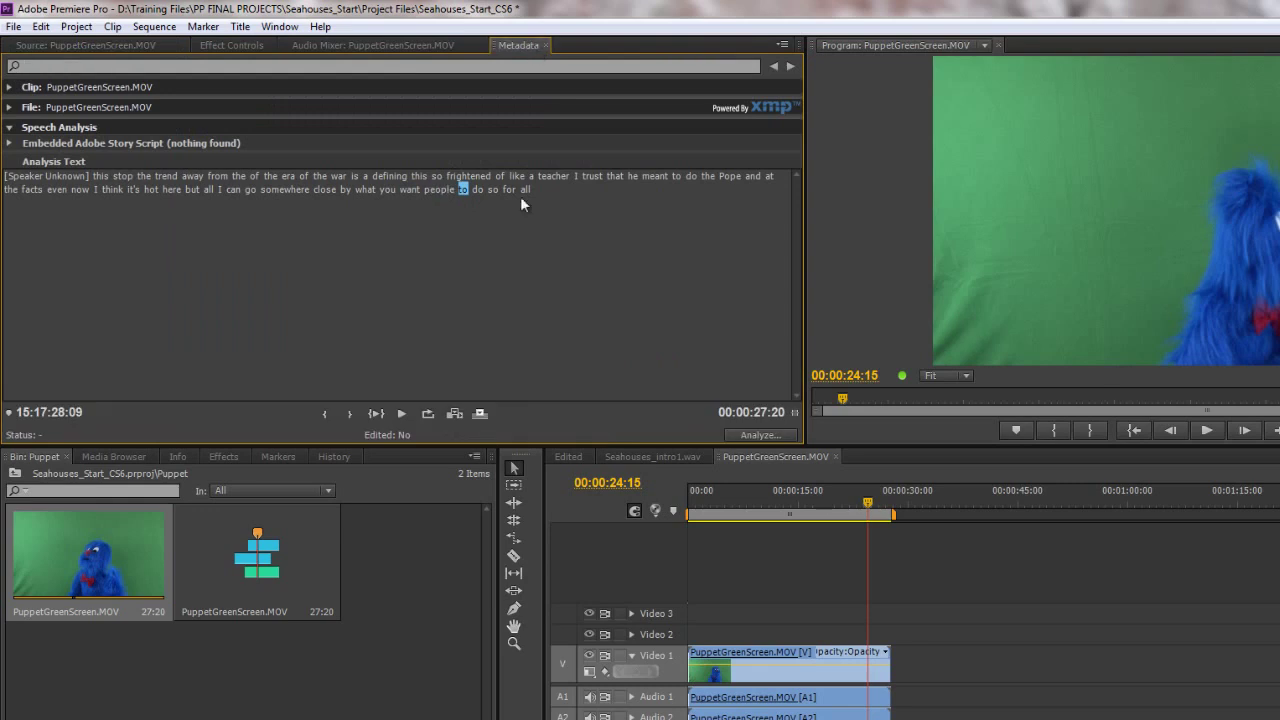
- Select the word 'think' in Analysis Text, view its editing options, and dismiss them unchanged
{"action": "left_click", "coordinate": [115, 188]}
{"action": "right_click", "coordinate": [114, 188]}
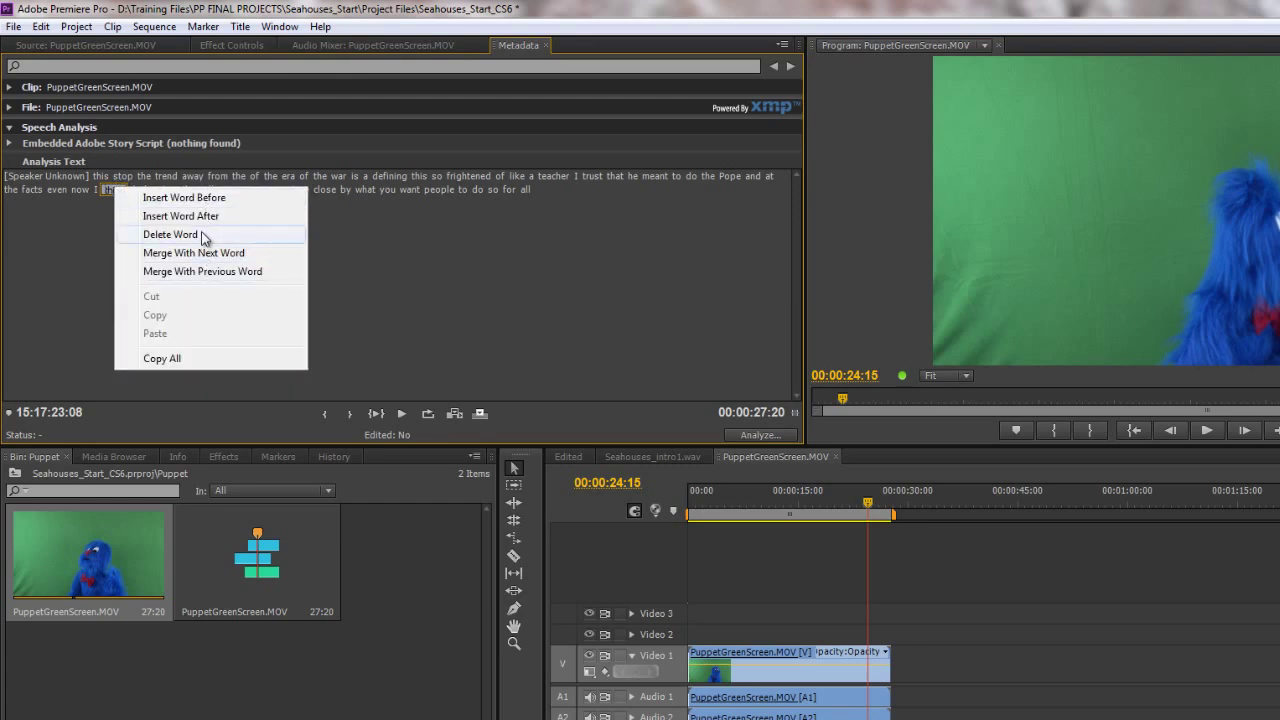
{"action": "left_click", "coordinate": [85, 240]}
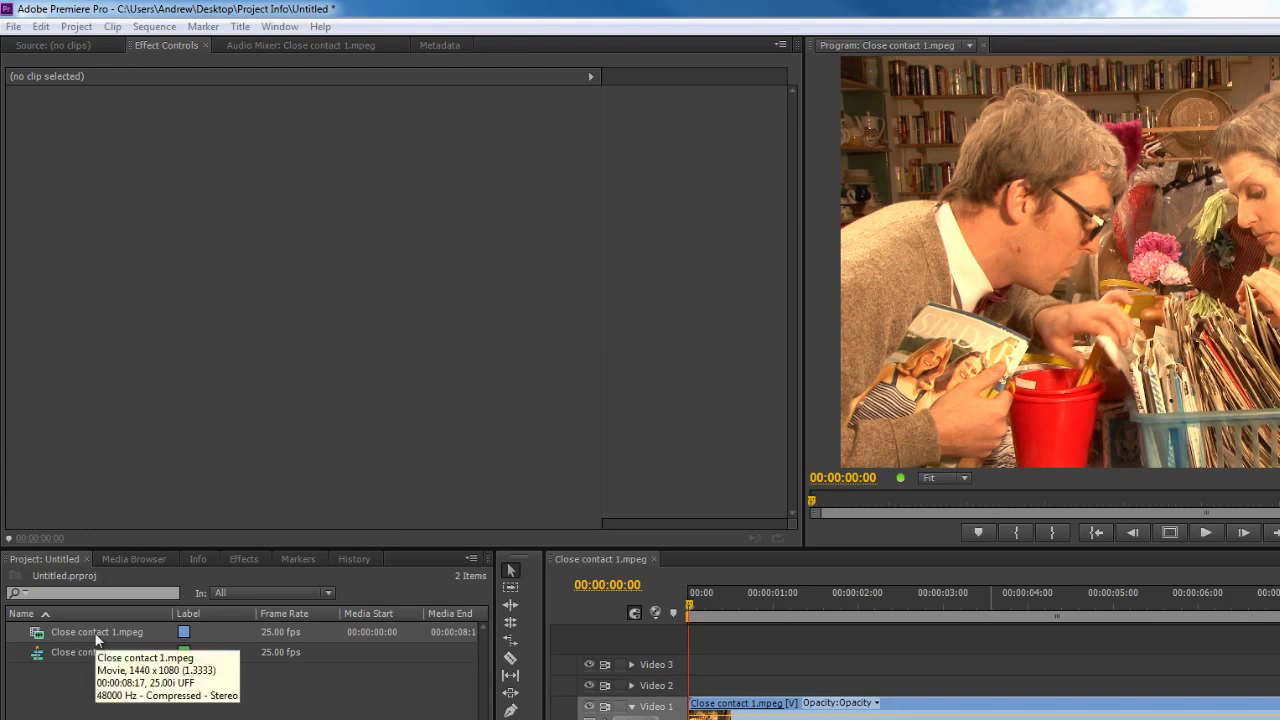
- Analyze Close contact 1.mpeg for speech in English (U.K.) at High (slower) quality
{"action": "right_click", "coordinate": [97, 638]}
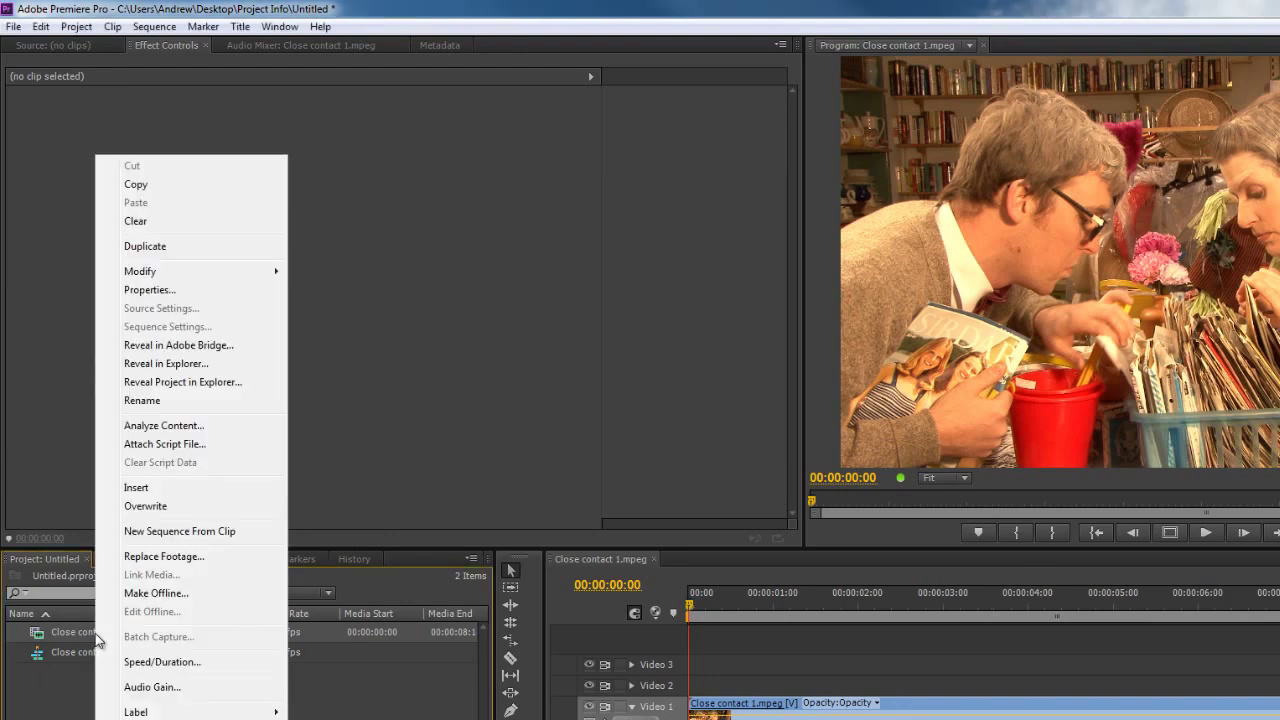
{"action": "left_click", "coordinate": [170, 426]}
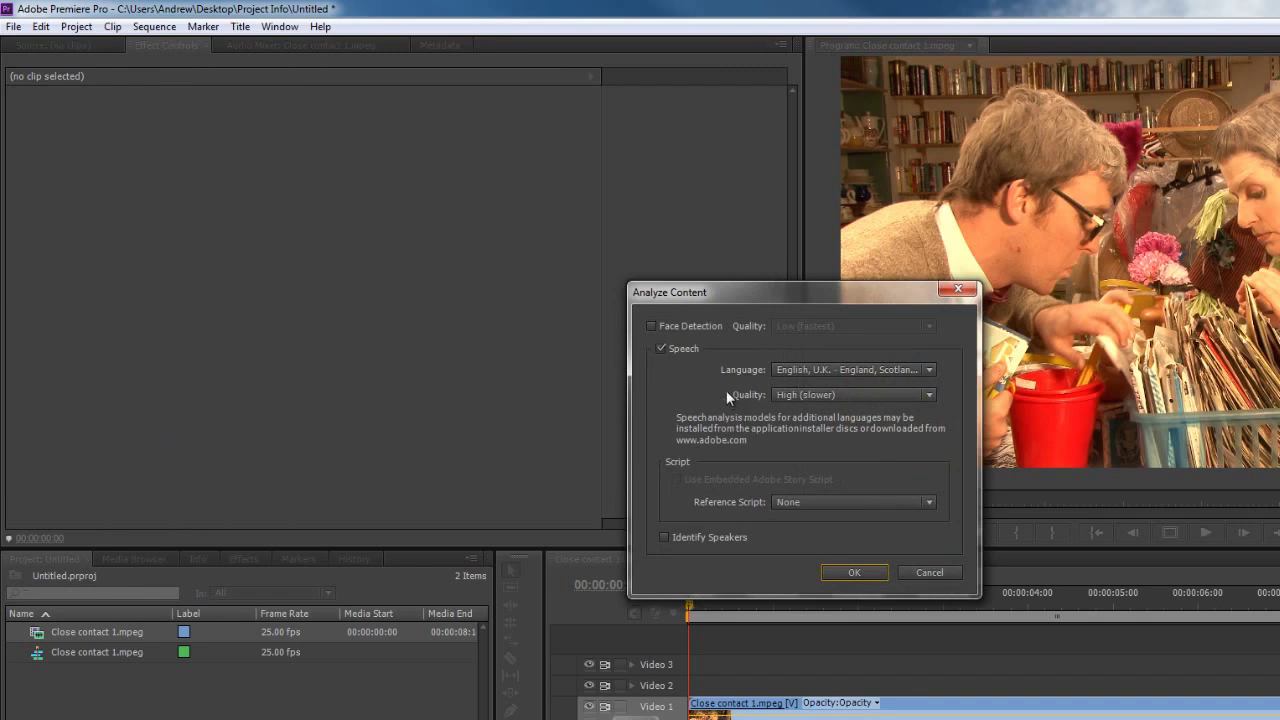
{"action": "left_click", "coordinate": [872, 370]}
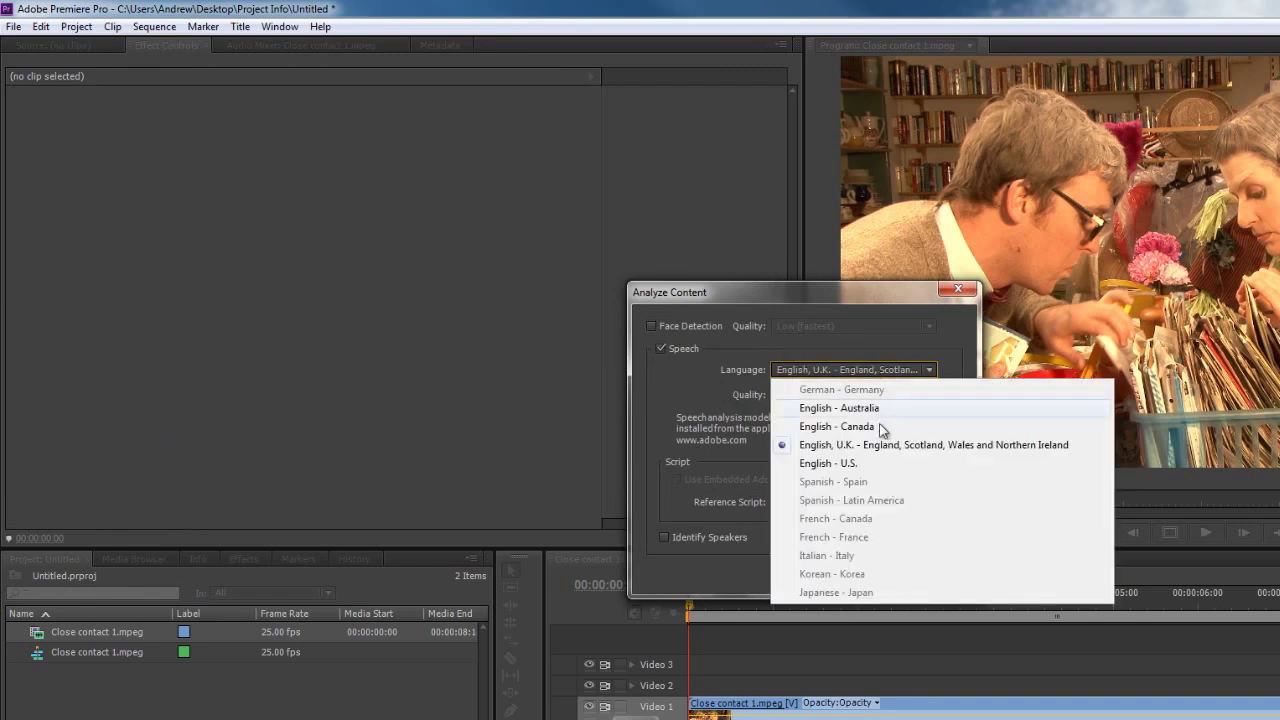
{"action": "left_click", "coordinate": [675, 409]}
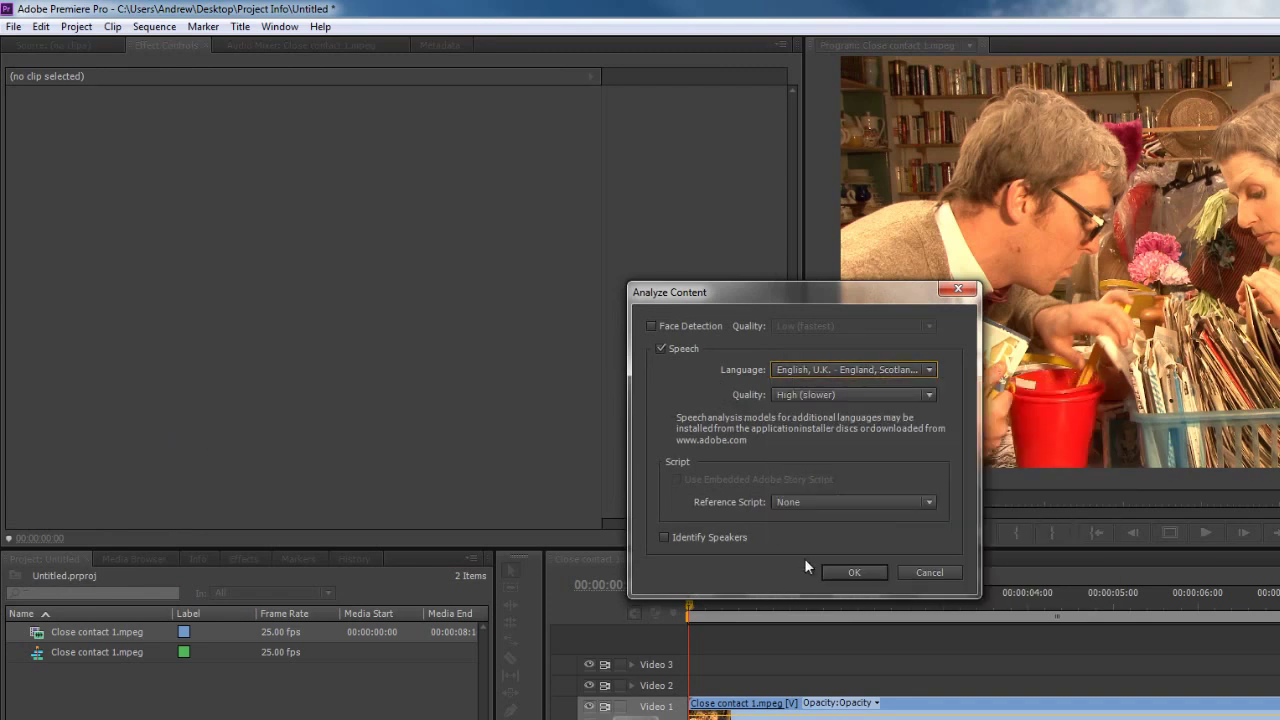
{"action": "left_click", "coordinate": [862, 395]}
{"action": "left_click", "coordinate": [864, 401]}
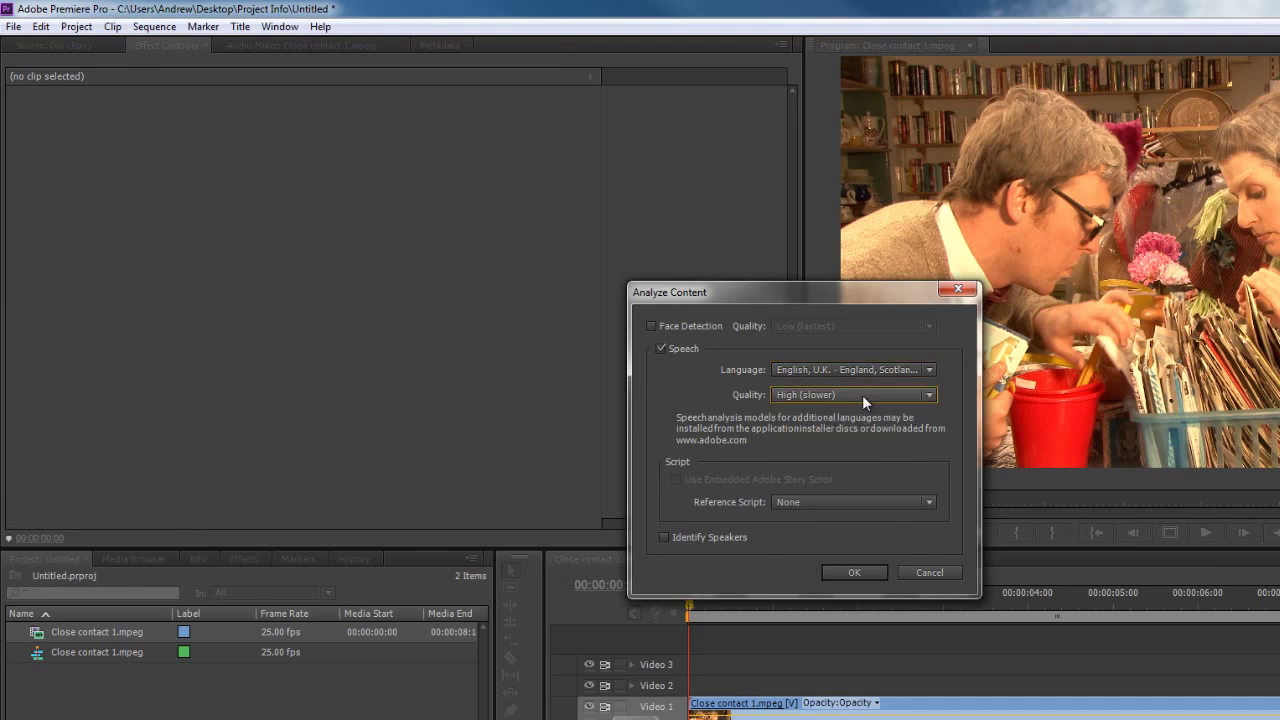
{"action": "left_click", "coordinate": [861, 573]}
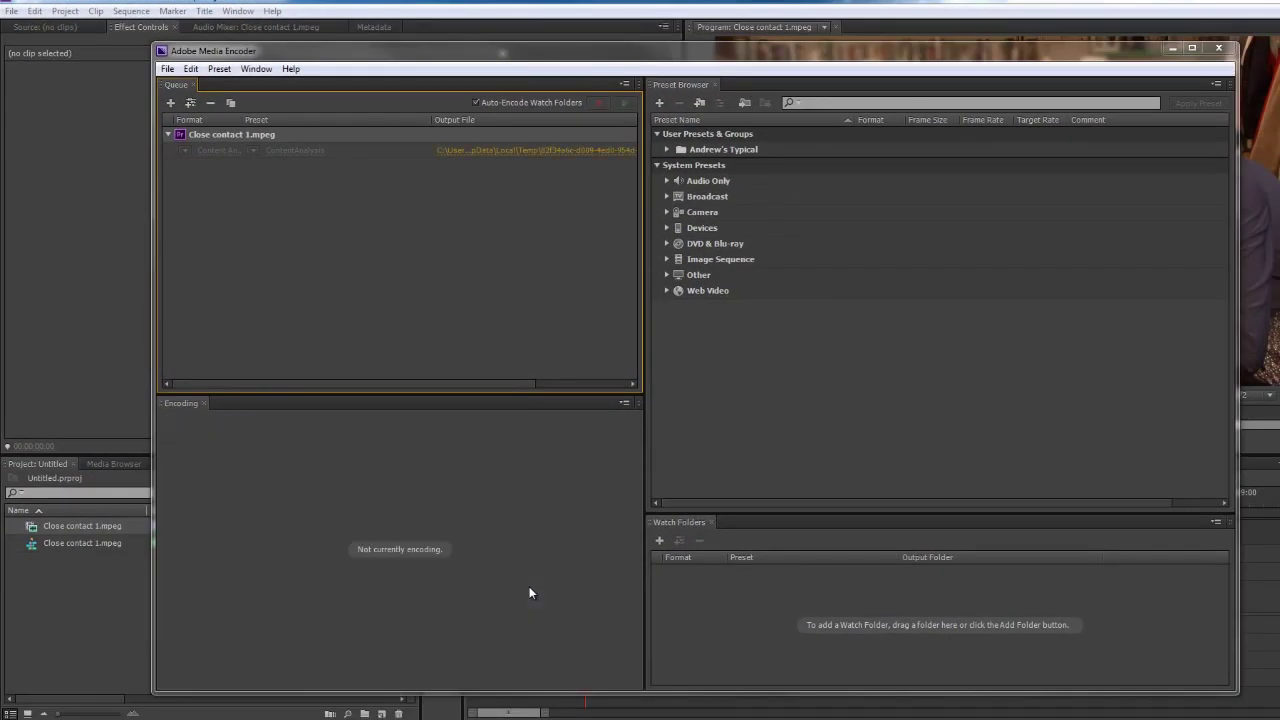
- Minimize Adobe Media Encoder to return to Premiere Pro
{"action": "left_click", "coordinate": [1172, 48]}
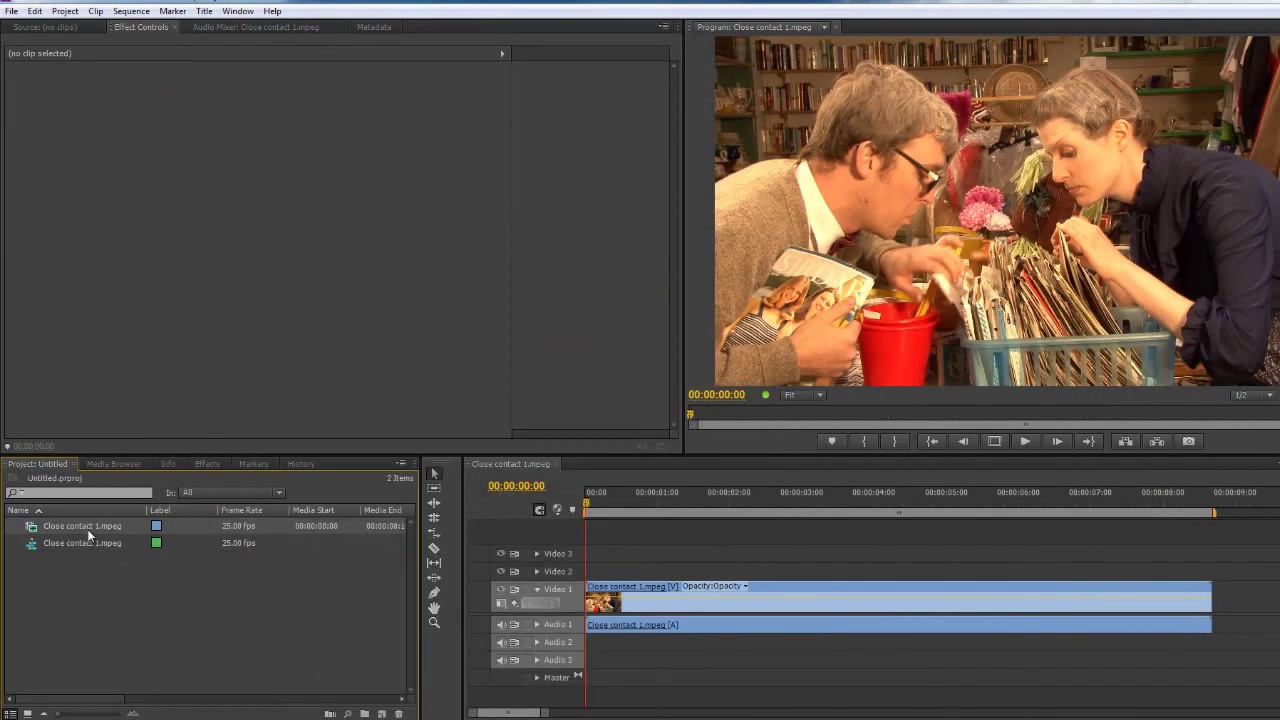
- Show the clip's Metadata transcript, deselect the clip, and play the Close contact 1.mpeg sequence
{"action": "left_click", "coordinate": [372, 27]}
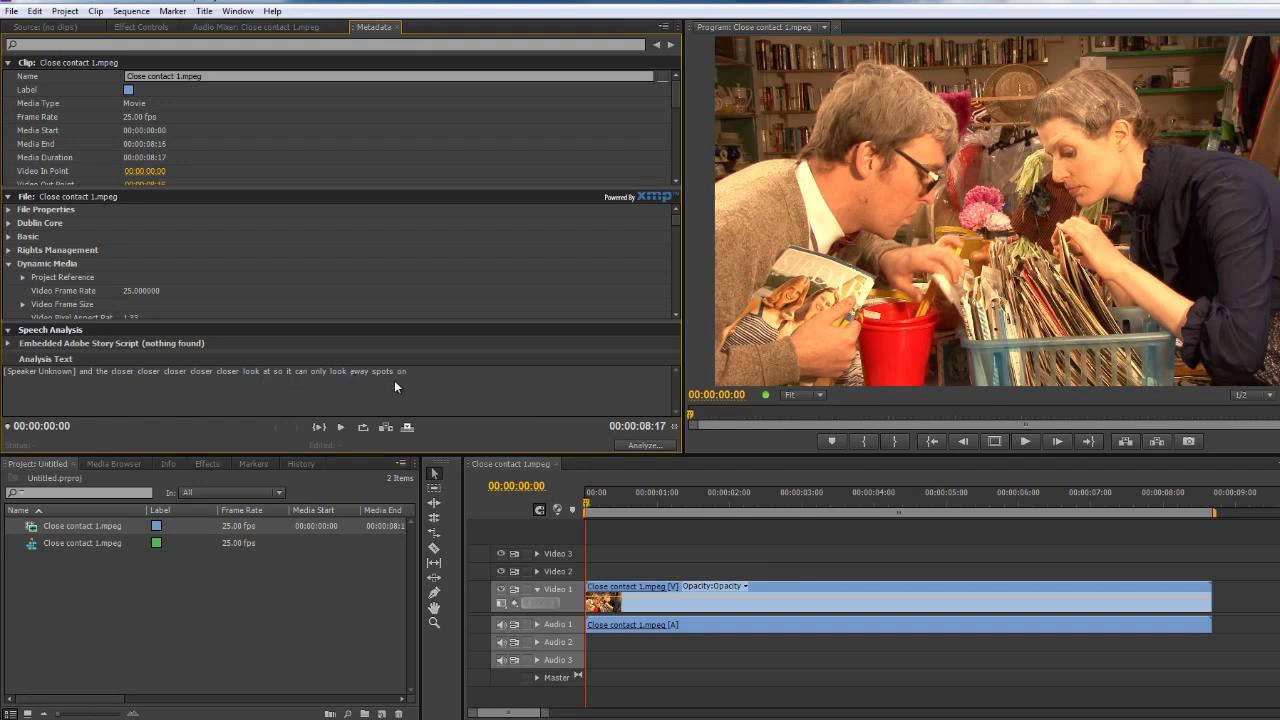
{"action": "left_click", "coordinate": [590, 515]}
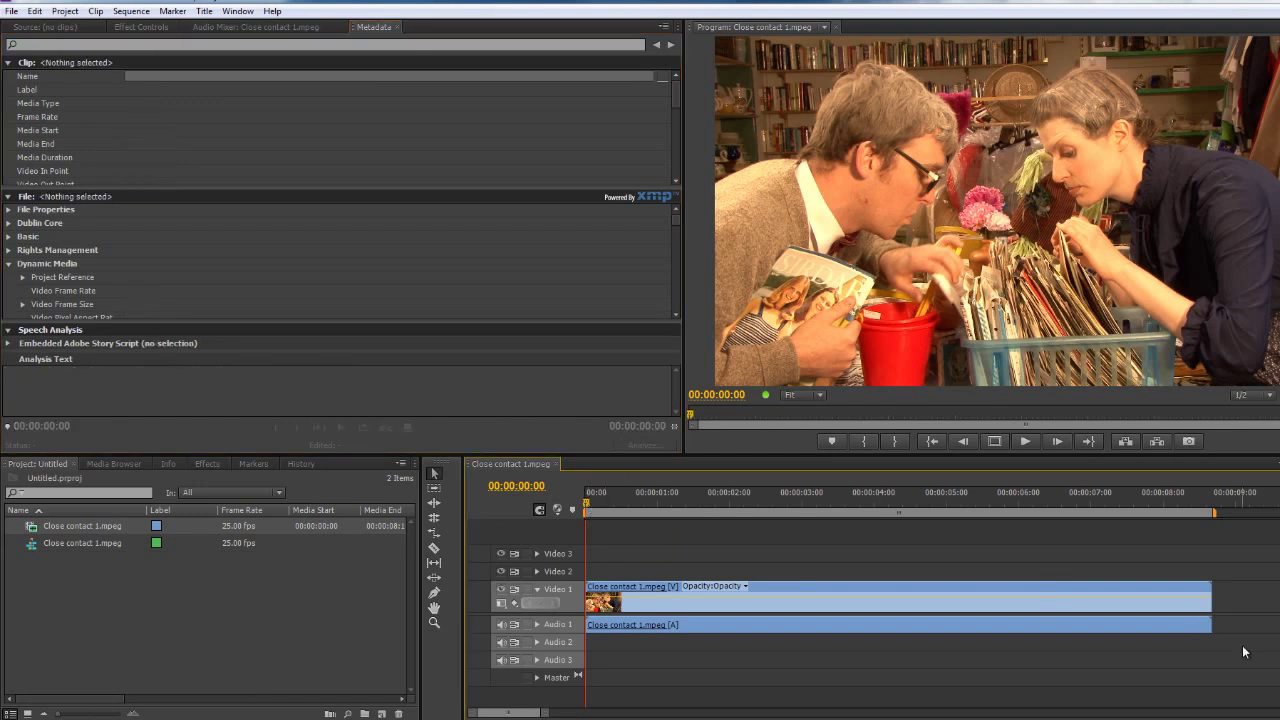
{"action": "key", "text": "space"}
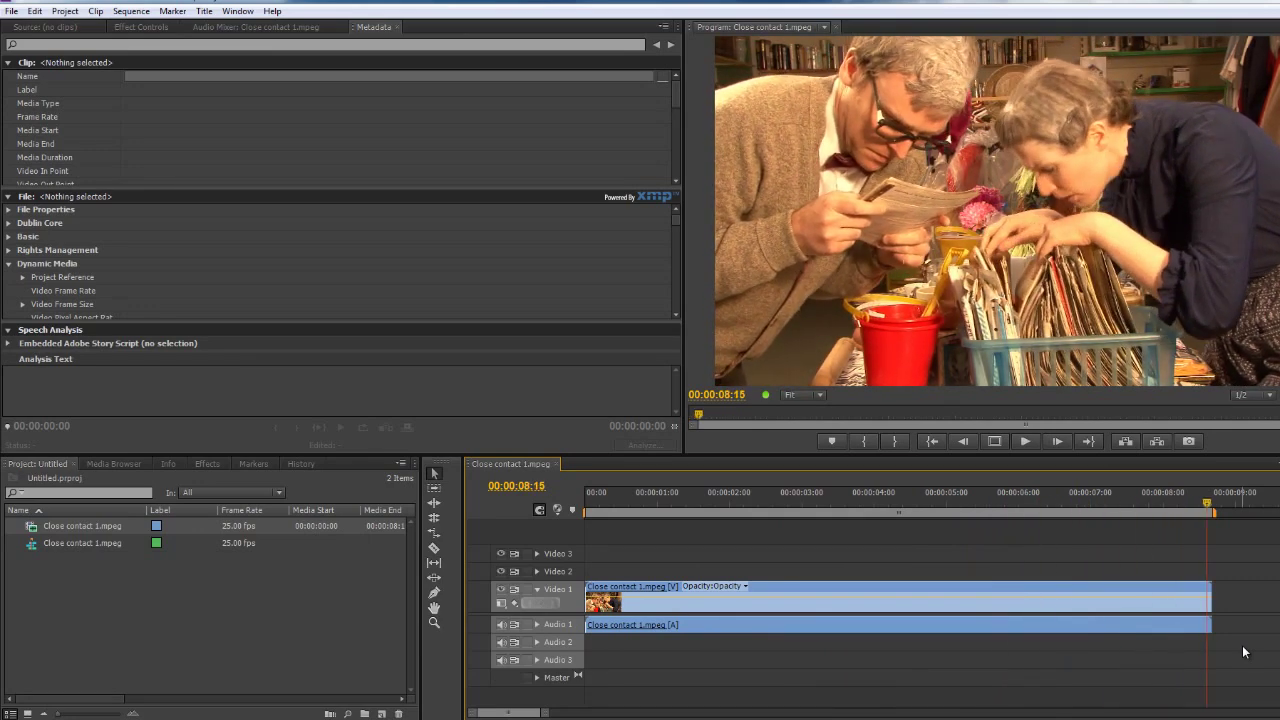
- Correct 'spots' to 'spot' in Close contact 1.mpeg's Analysis Text transcript
{"action": "left_click", "coordinate": [907, 590]}
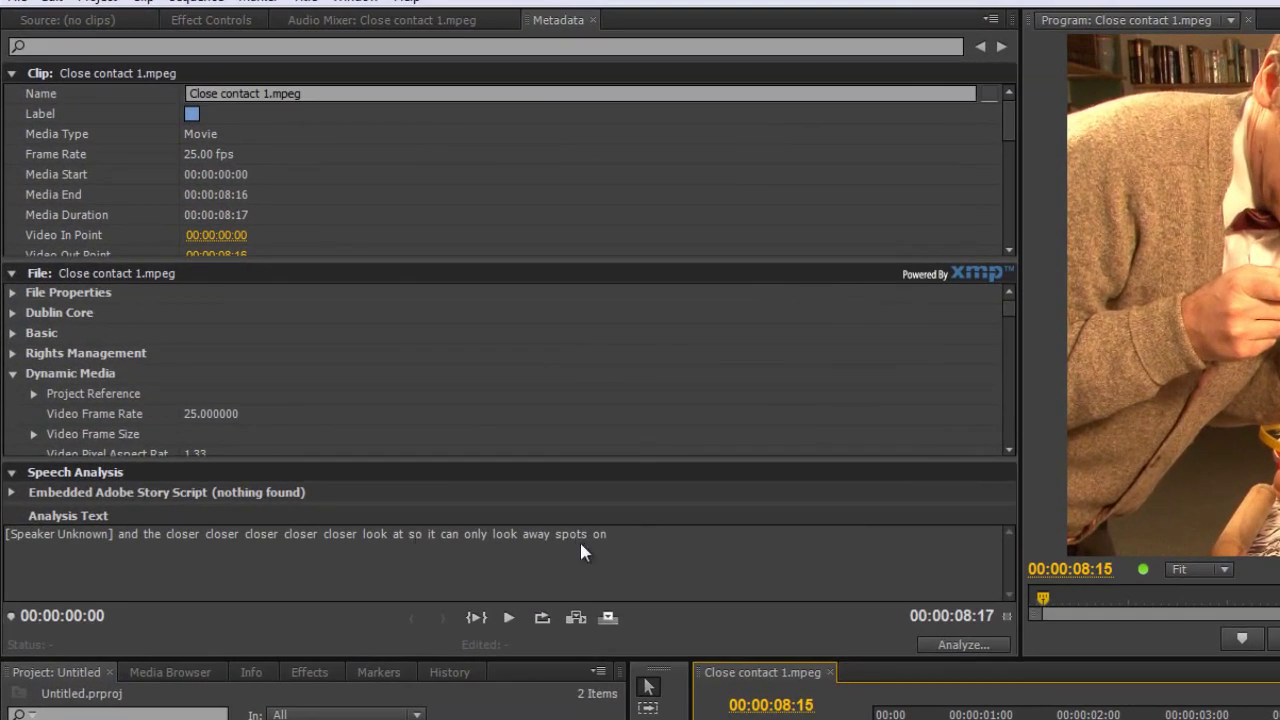
{"action": "left_click", "coordinate": [570, 535]}
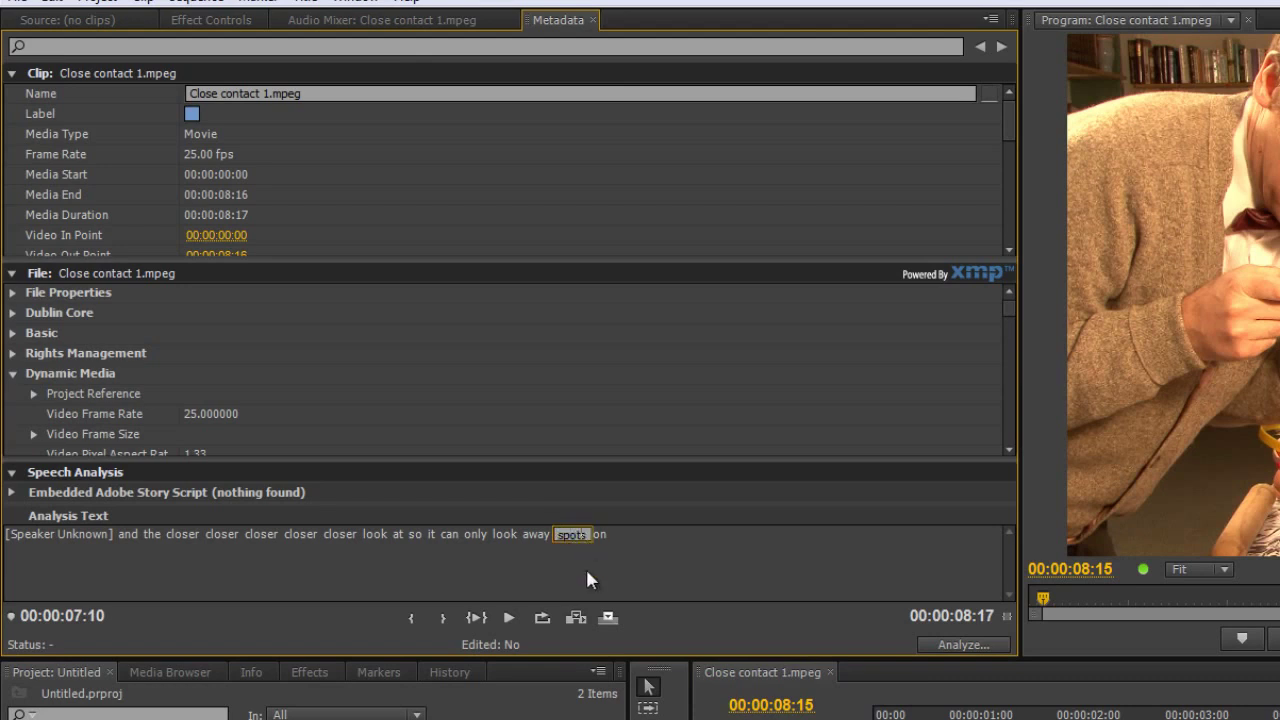
{"action": "right_click", "coordinate": [590, 539]}
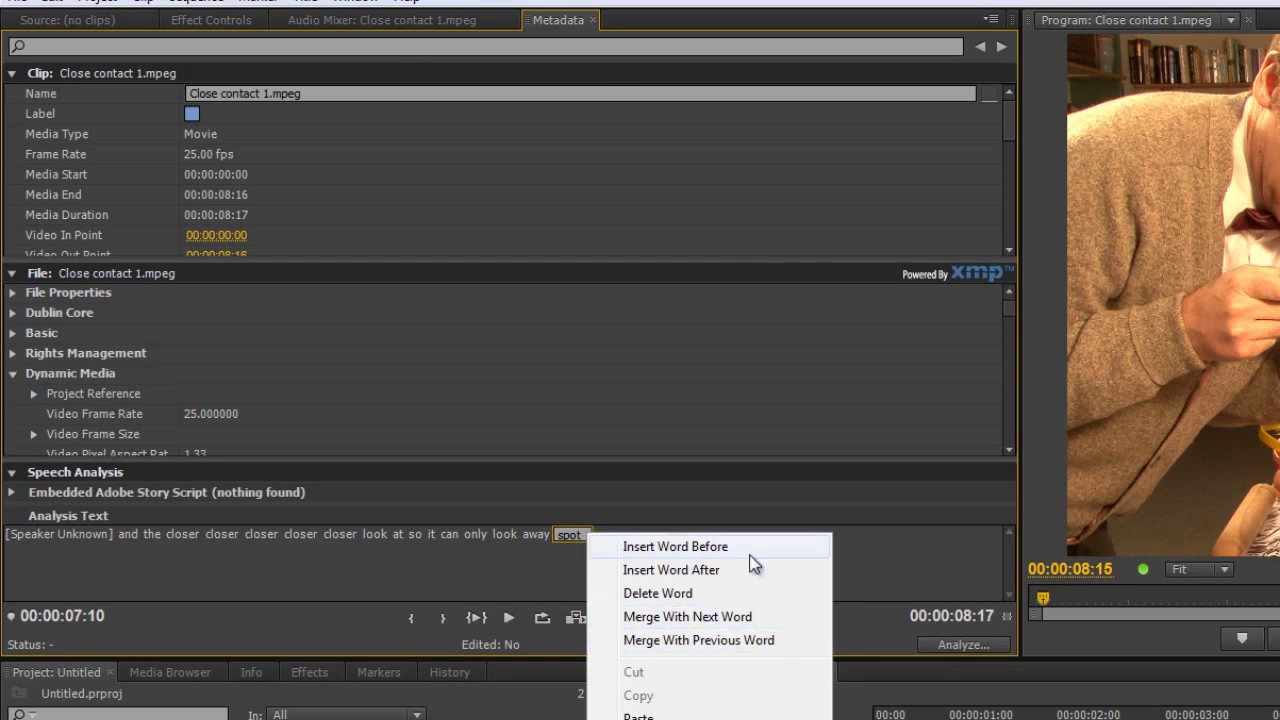
{"action": "left_click", "coordinate": [275, 581]}
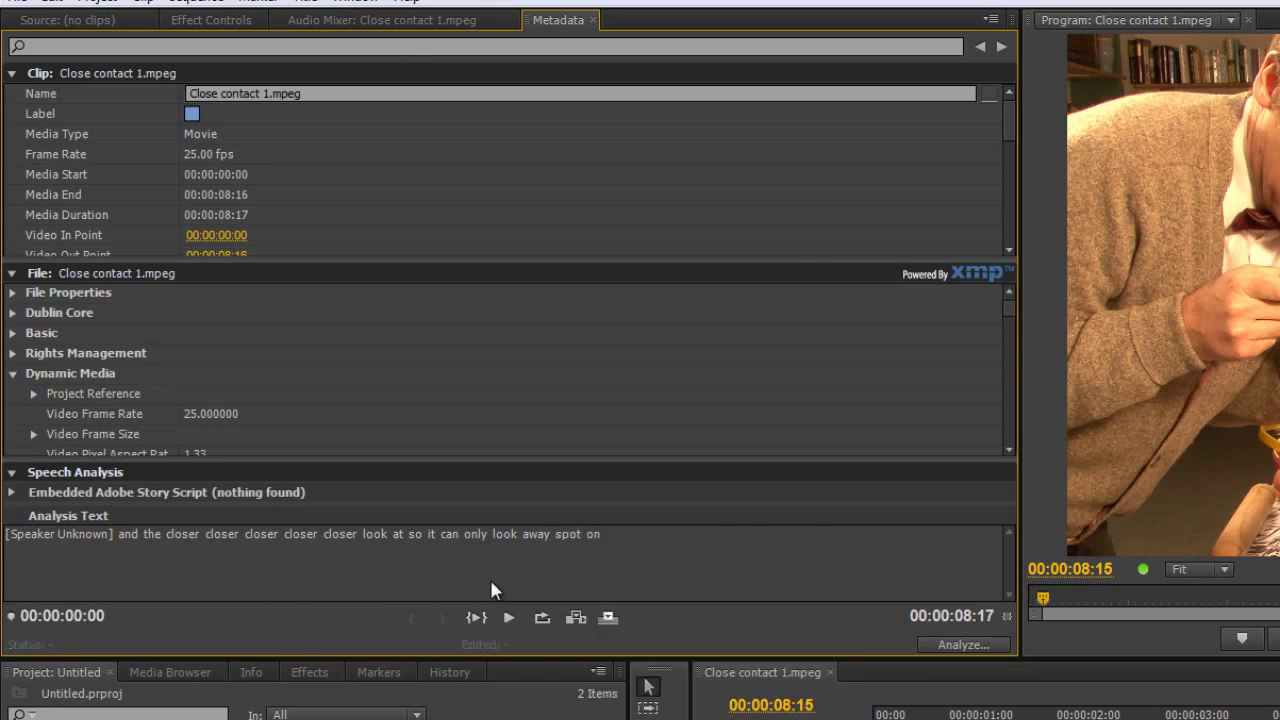